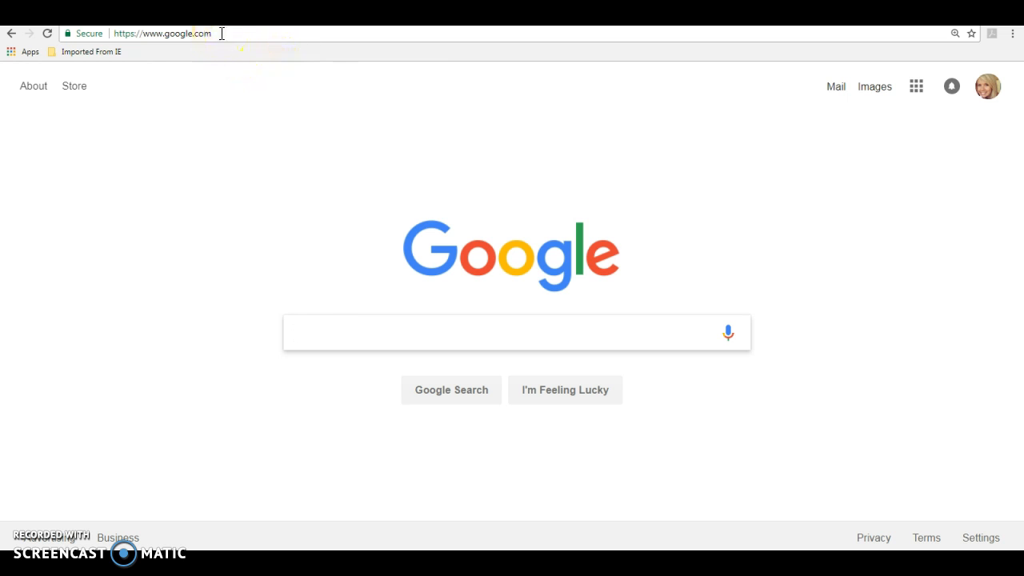
Go to padlet.com in Chrome's address bar.
{"action": "left_click", "coordinate": [222, 34]}
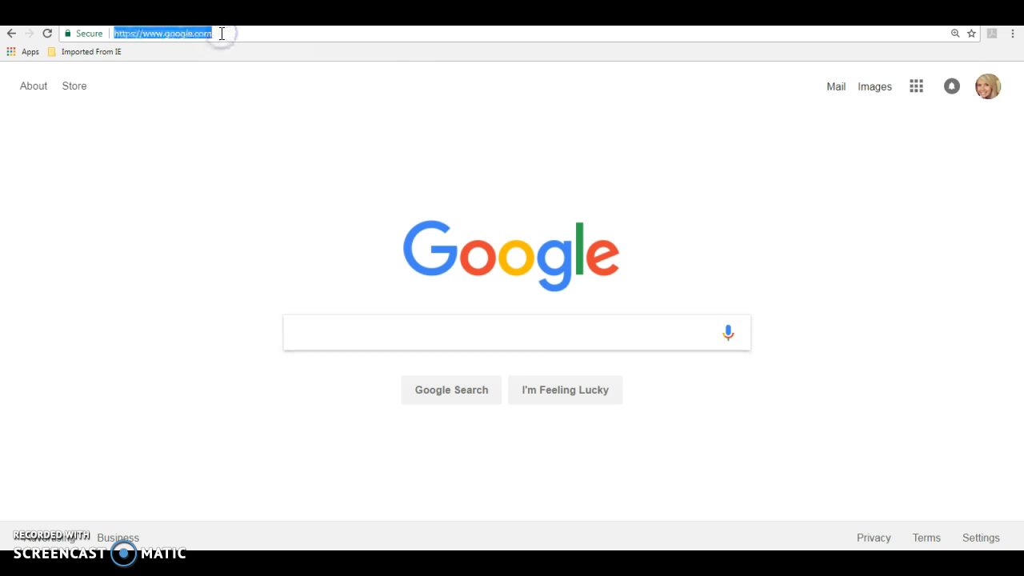
{"action": "type", "text": "pad"}
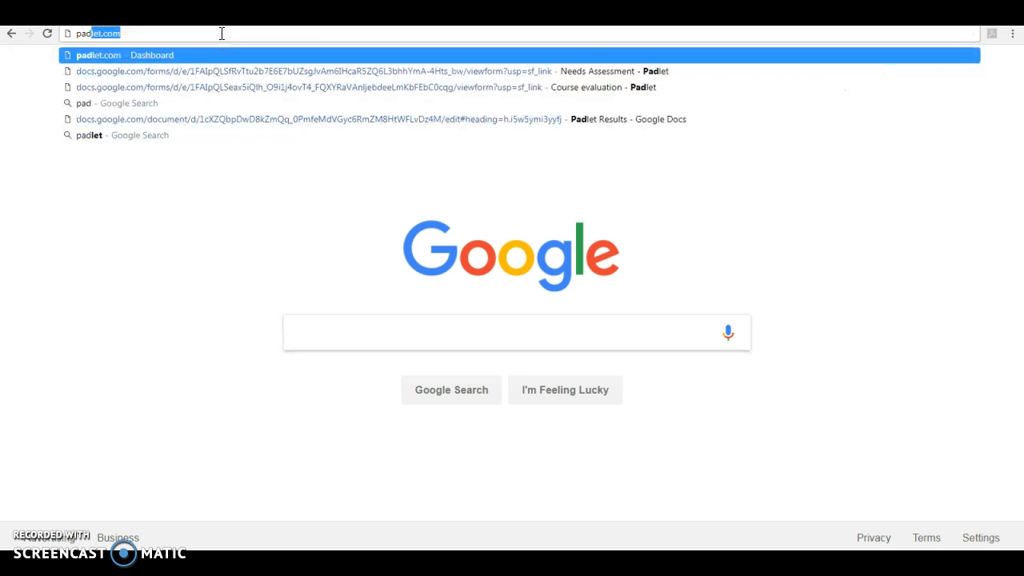
{"action": "type", "text": "let.com"}
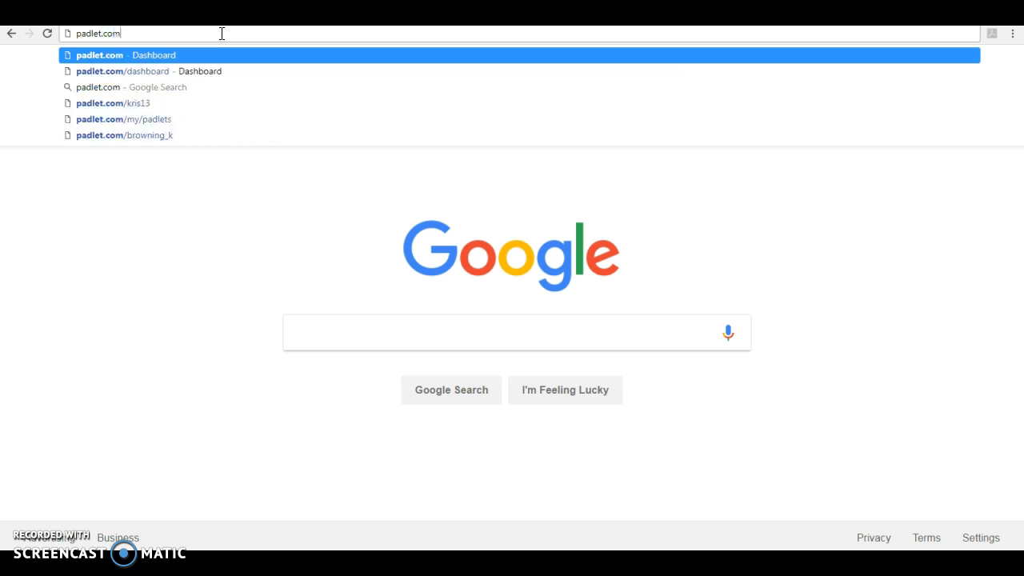
{"action": "key", "text": "Return"}
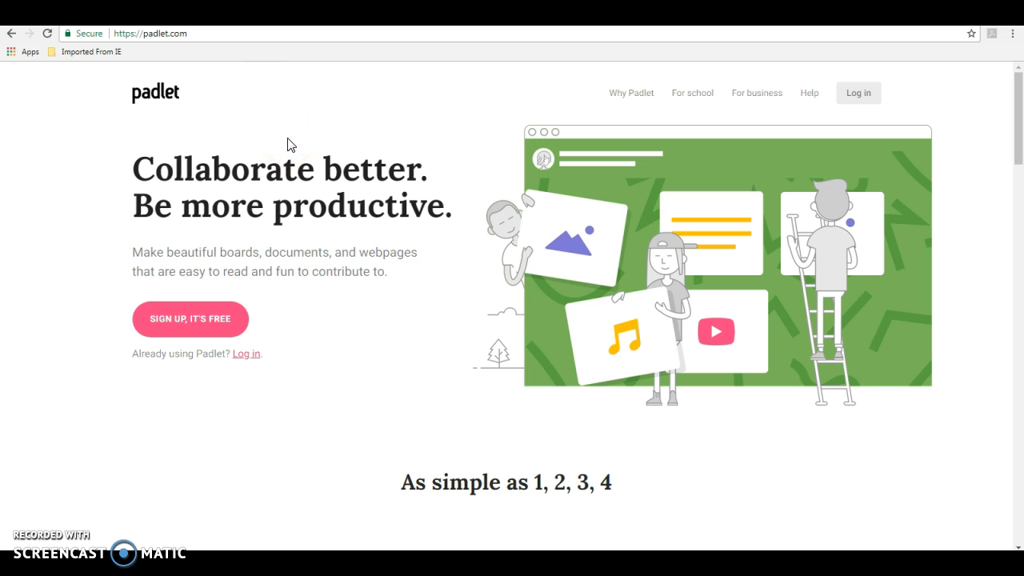
Sign up for Padlet using a Google account to reach the dashboard.
{"action": "left_click", "coordinate": [168, 319]}
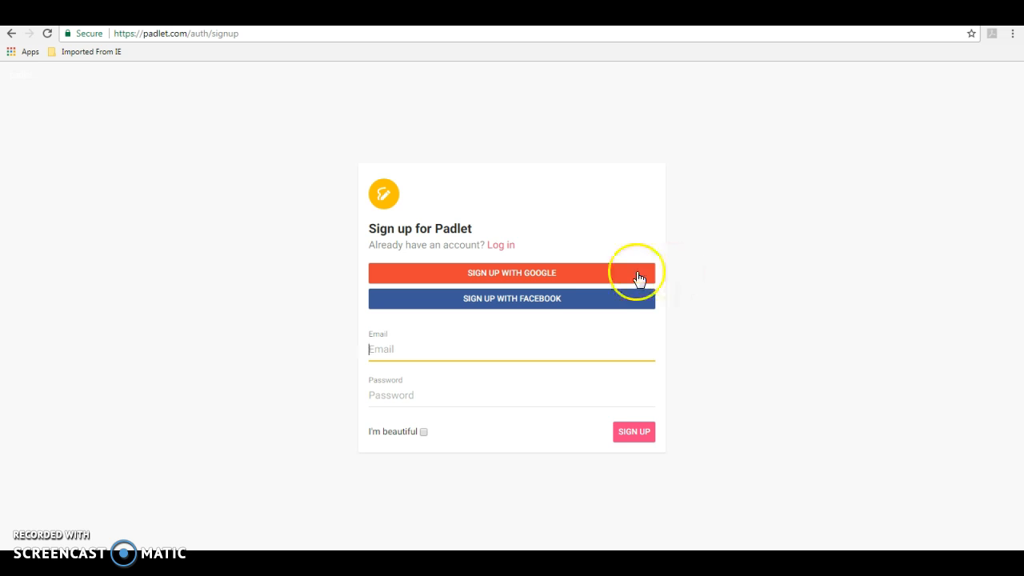
{"action": "left_click", "coordinate": [516, 282]}
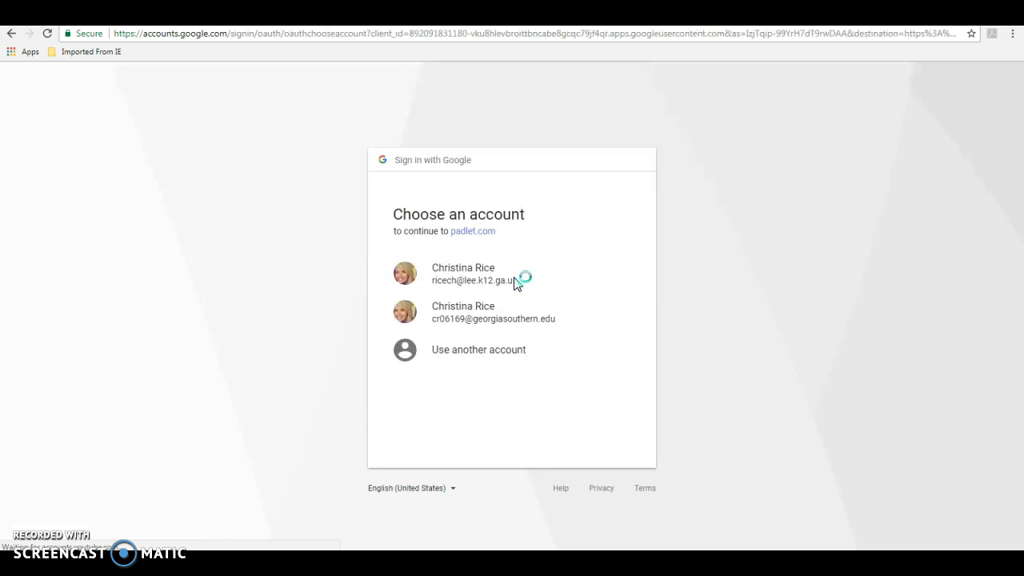
{"action": "left_click", "coordinate": [485, 285]}
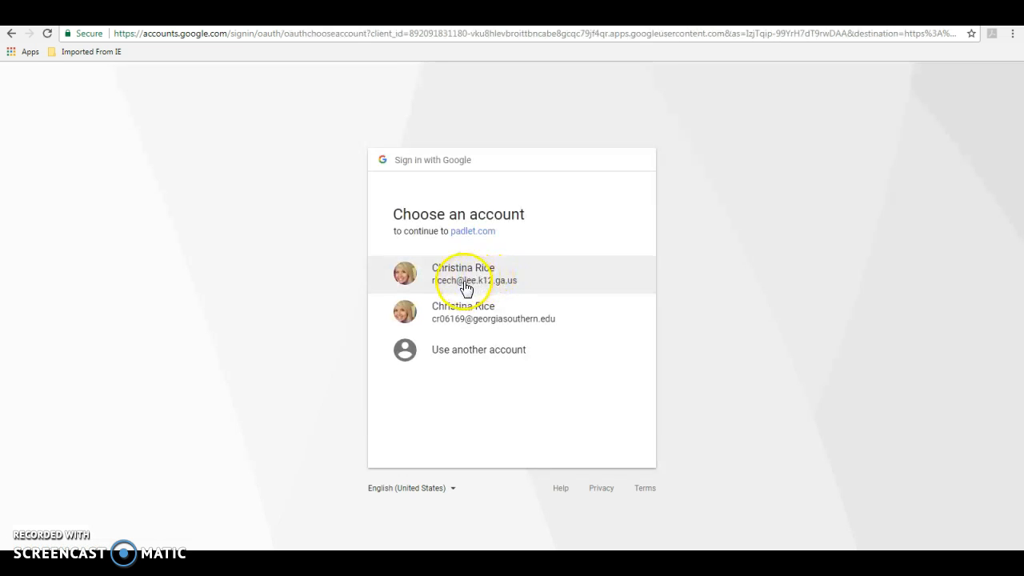
{"action": "left_click", "coordinate": [465, 317]}
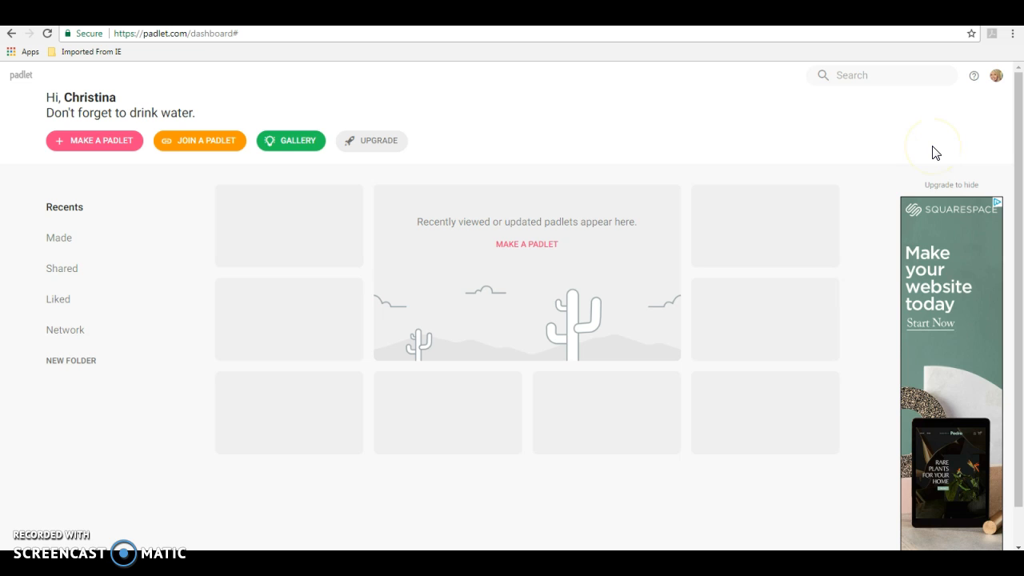
Check the account menu, then start making a new padlet from the dashboard.
{"action": "left_click", "coordinate": [998, 77]}
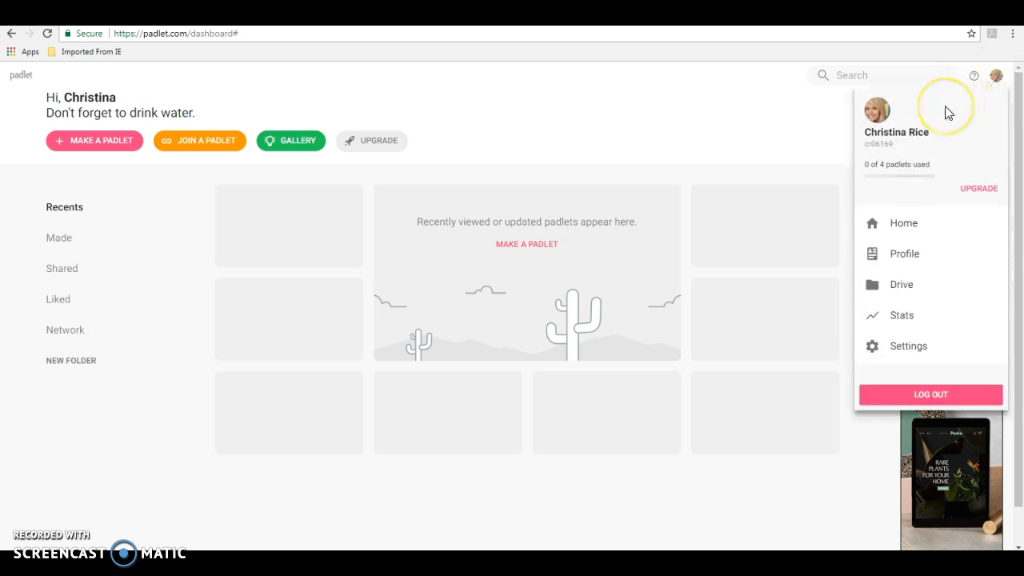
{"action": "left_click", "coordinate": [719, 128]}
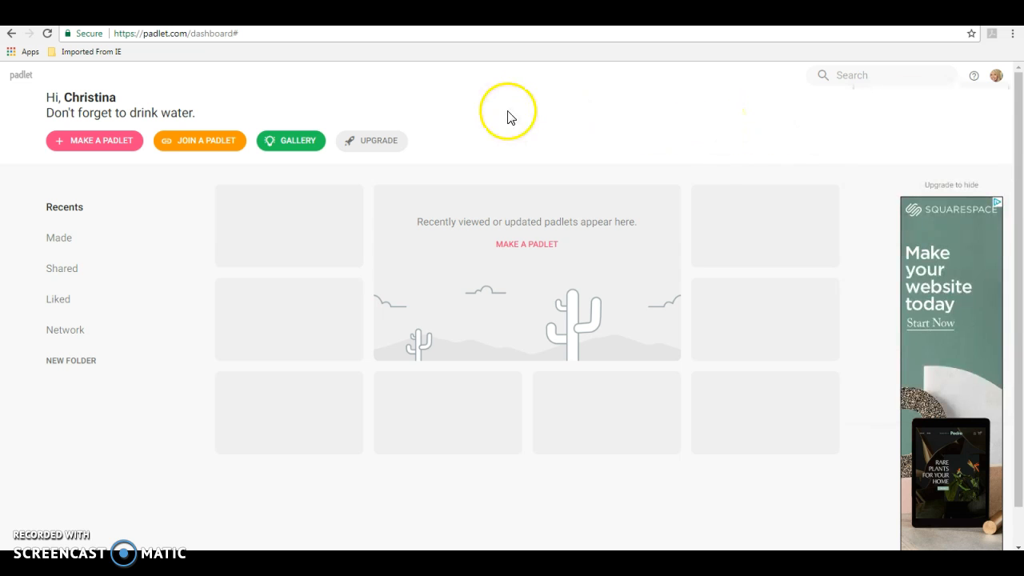
{"action": "left_click", "coordinate": [112, 142]}
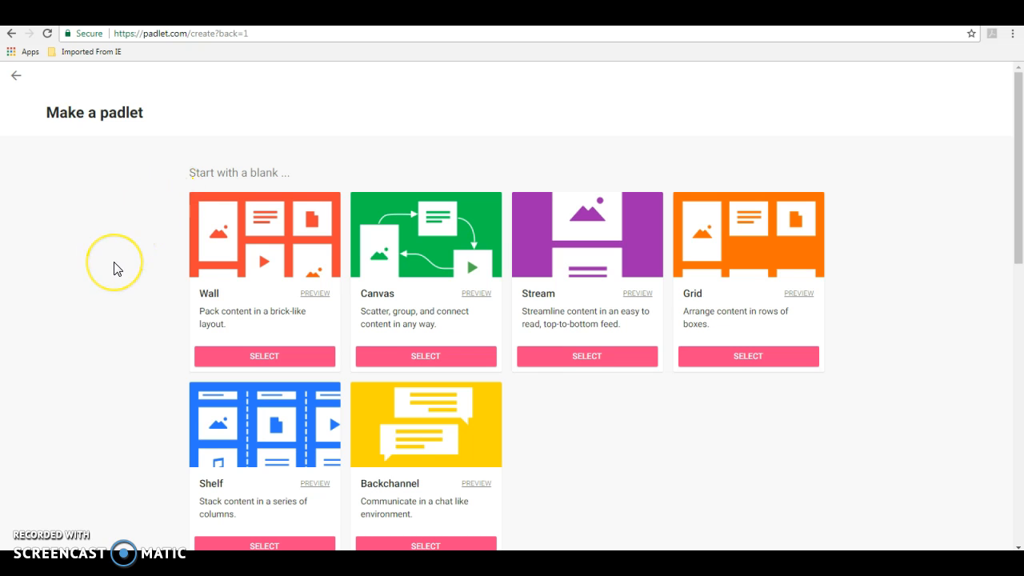
{"action": "scroll", "coordinate": [117, 272], "scroll_direction": "down", "scroll_amount": 1}
{"action": "scroll", "coordinate": [117, 272], "scroll_direction": "down", "scroll_amount": 2}
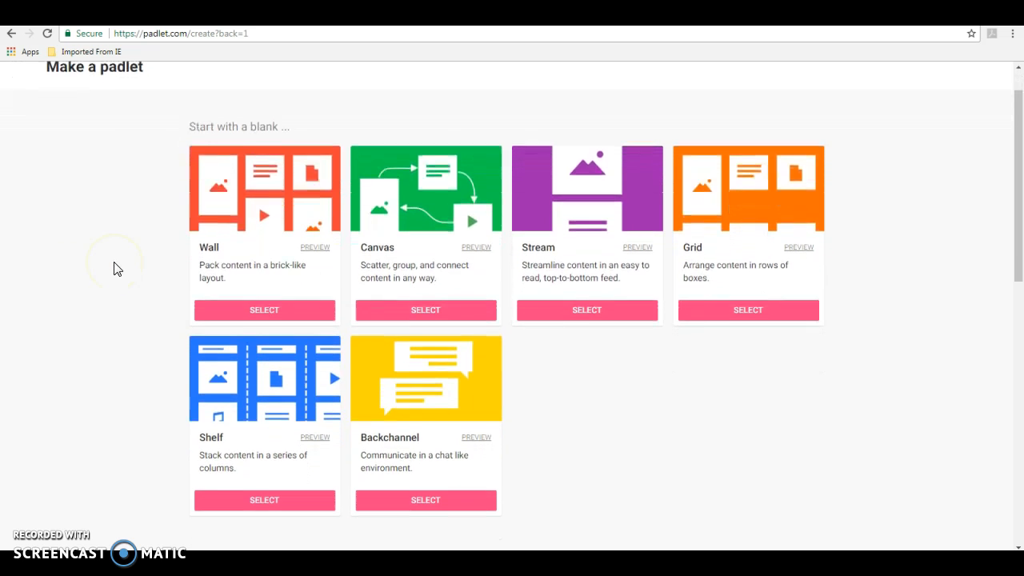
{"action": "scroll", "coordinate": [116, 269], "scroll_direction": "down", "scroll_amount": 3}
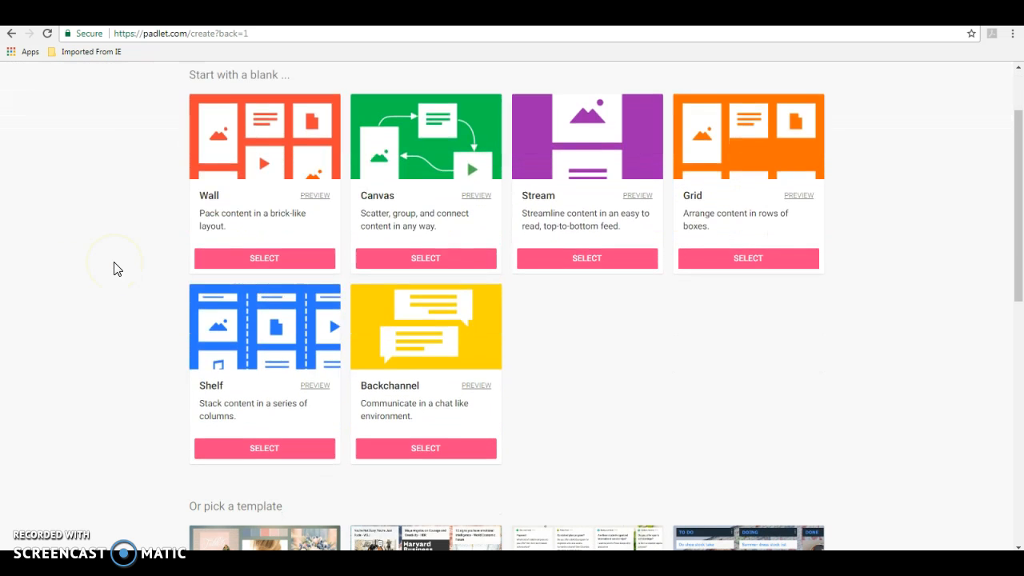
{"action": "scroll", "coordinate": [152, 250], "scroll_direction": "up", "scroll_amount": 5}
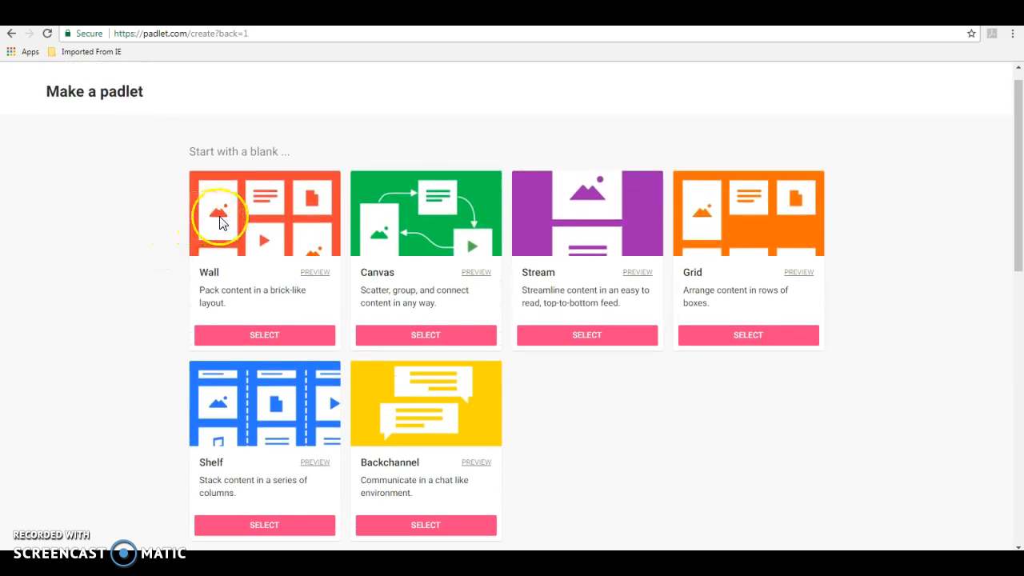
{"action": "middle_click", "coordinate": [223, 225]}
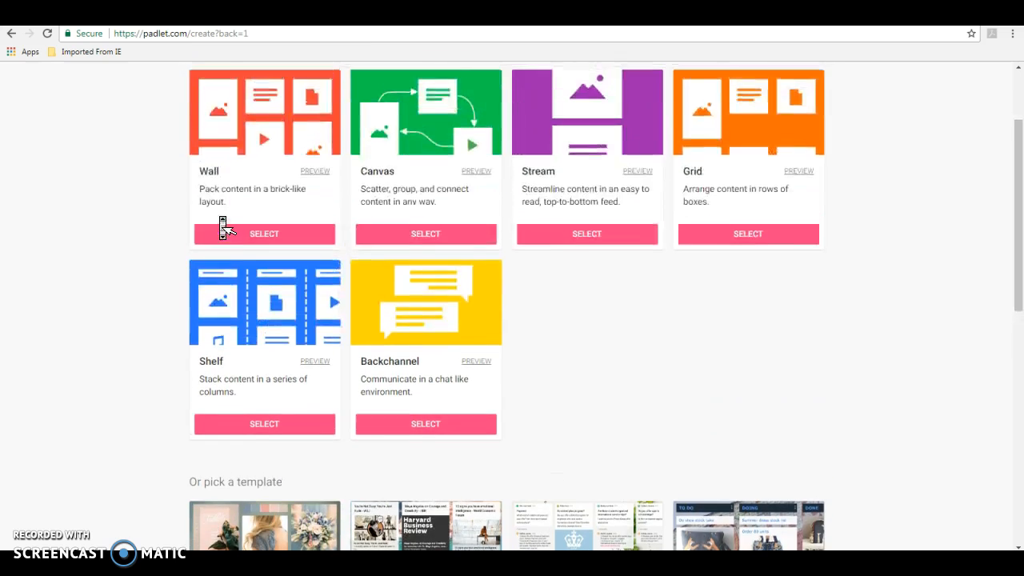
{"action": "middle_click", "coordinate": [221, 222]}
{"action": "left_click", "coordinate": [263, 336]}
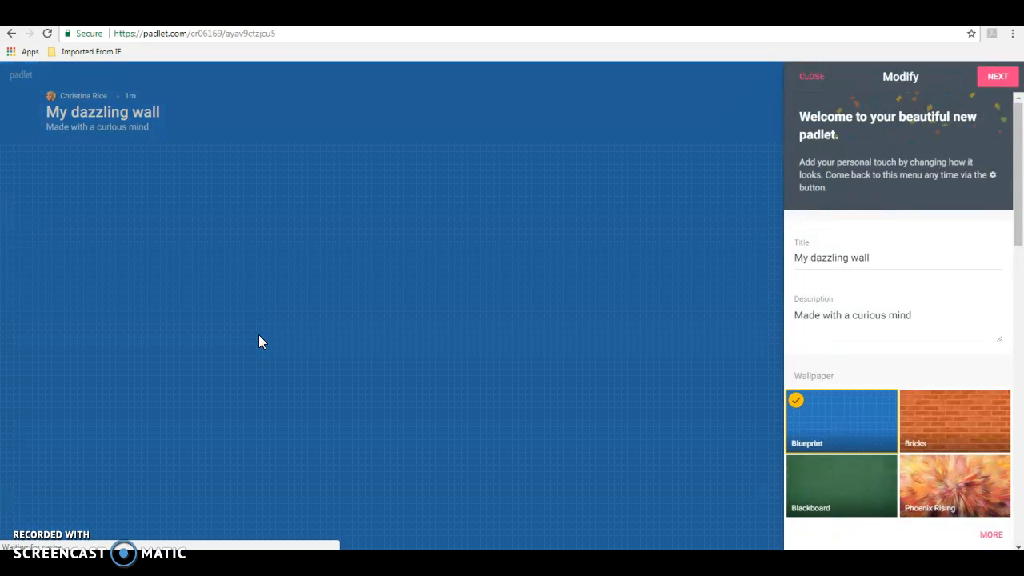
Replace the title 'My dazzling wall' with 'Health Class' and the description with '1st period'.
{"action": "left_click", "coordinate": [221, 295]}
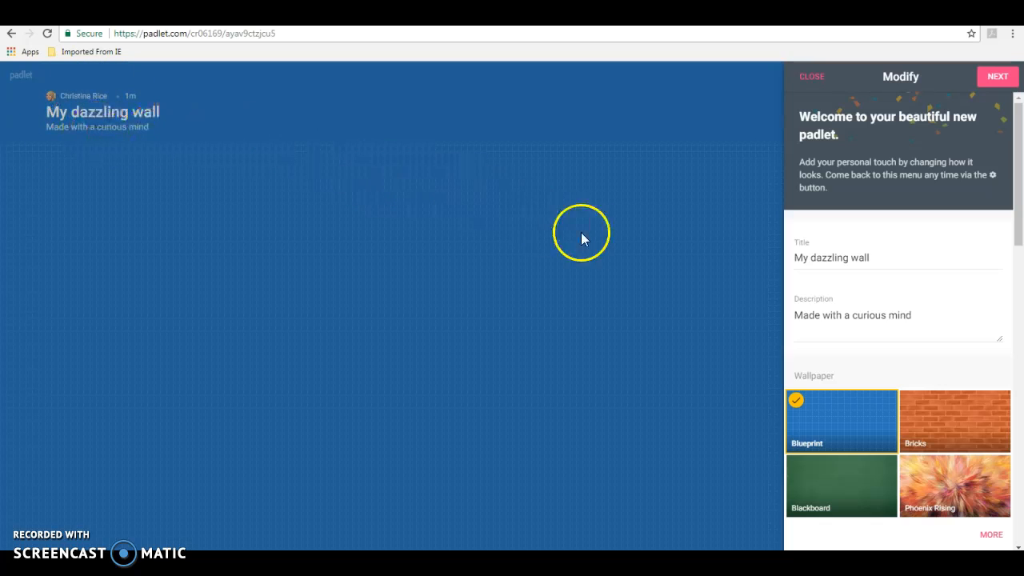
{"action": "left_click", "coordinate": [834, 256]}
{"action": "double_click", "coordinate": [833, 256]}
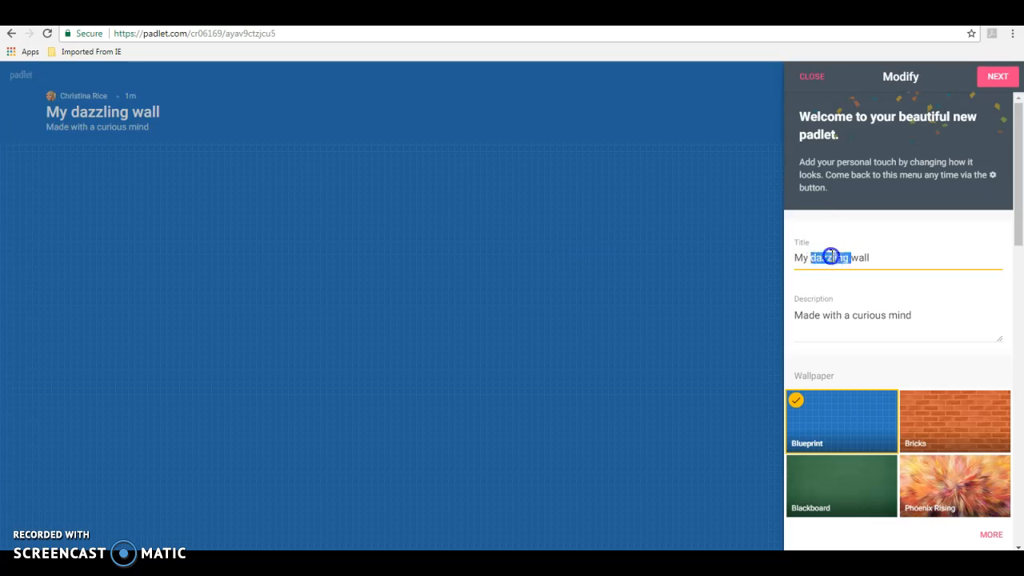
{"action": "triple_click", "coordinate": [832, 256]}
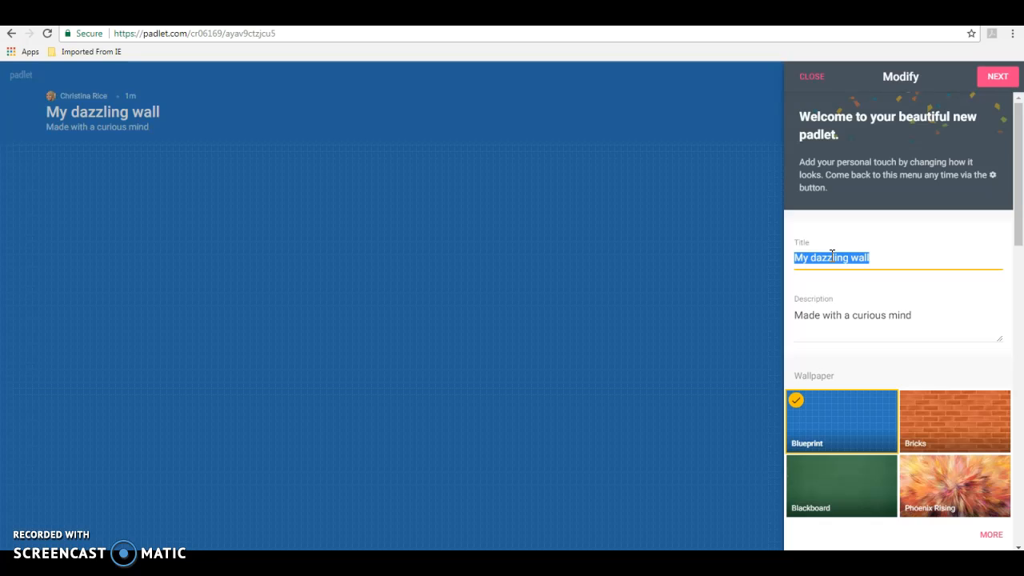
{"action": "type", "text": "Health"}
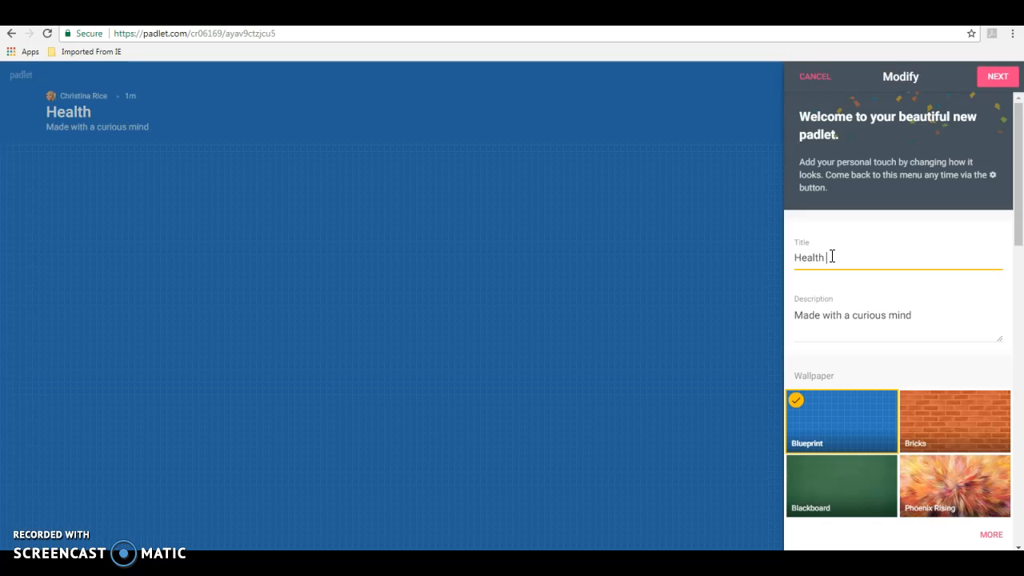
{"action": "type", "text": " Class"}
{"action": "triple_click", "coordinate": [839, 316]}
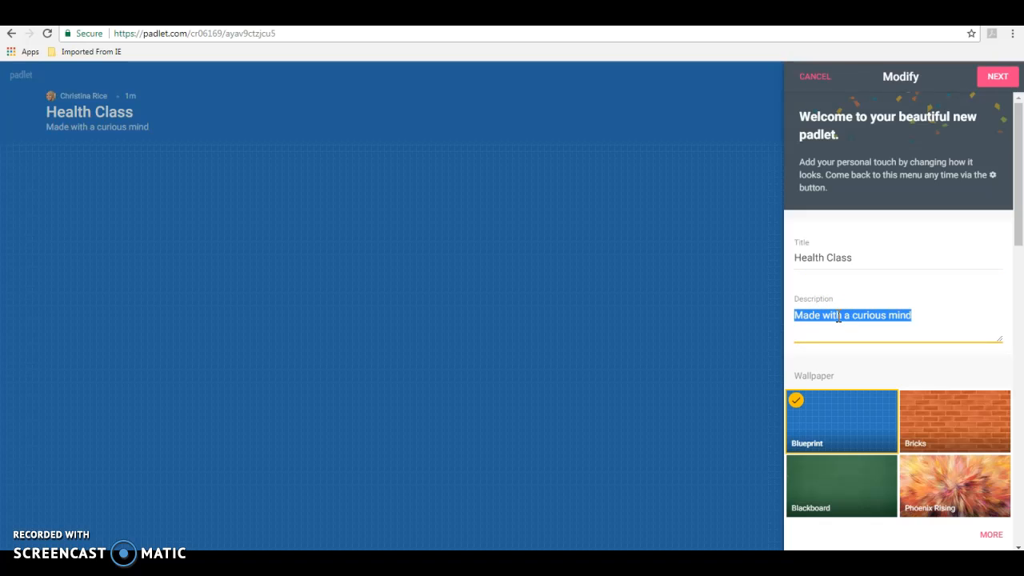
{"action": "type", "text": "1st period"}
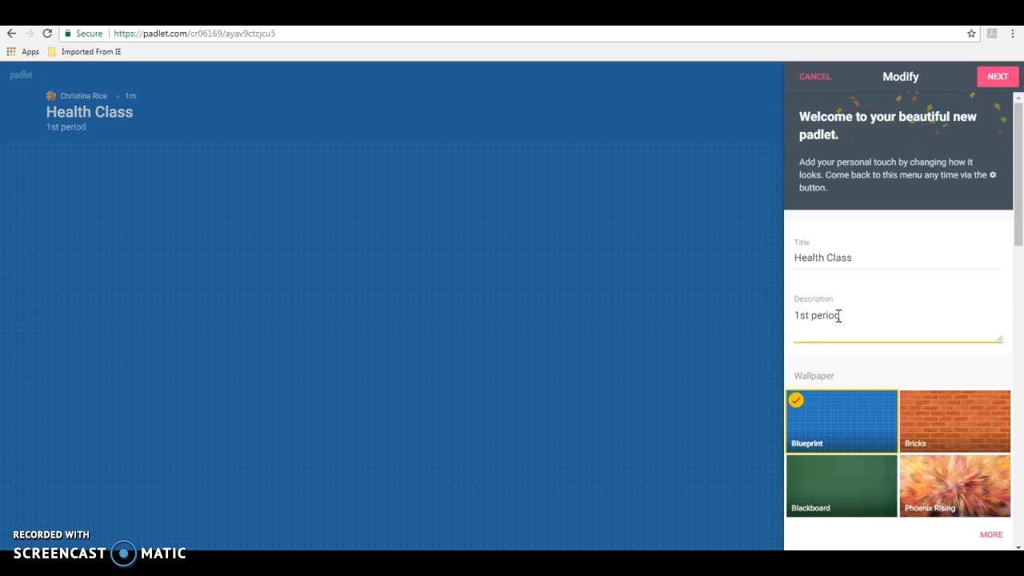
Apply the Polka Pop ice-cream wallpaper from the full wallpaper gallery.
{"action": "scroll", "coordinate": [883, 336], "scroll_direction": "down", "scroll_amount": 2}
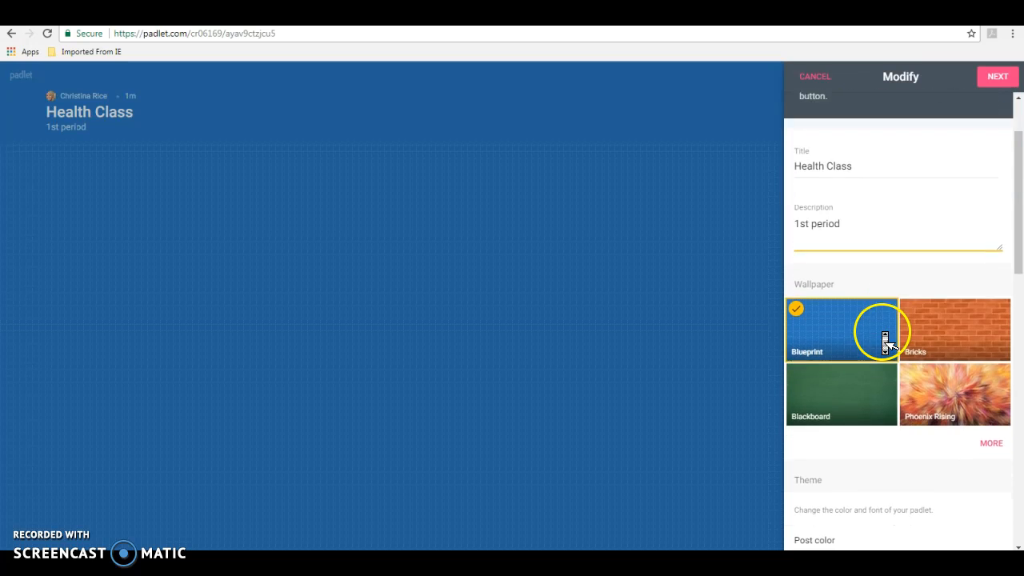
{"action": "scroll", "coordinate": [884, 331], "scroll_direction": "down", "scroll_amount": 1}
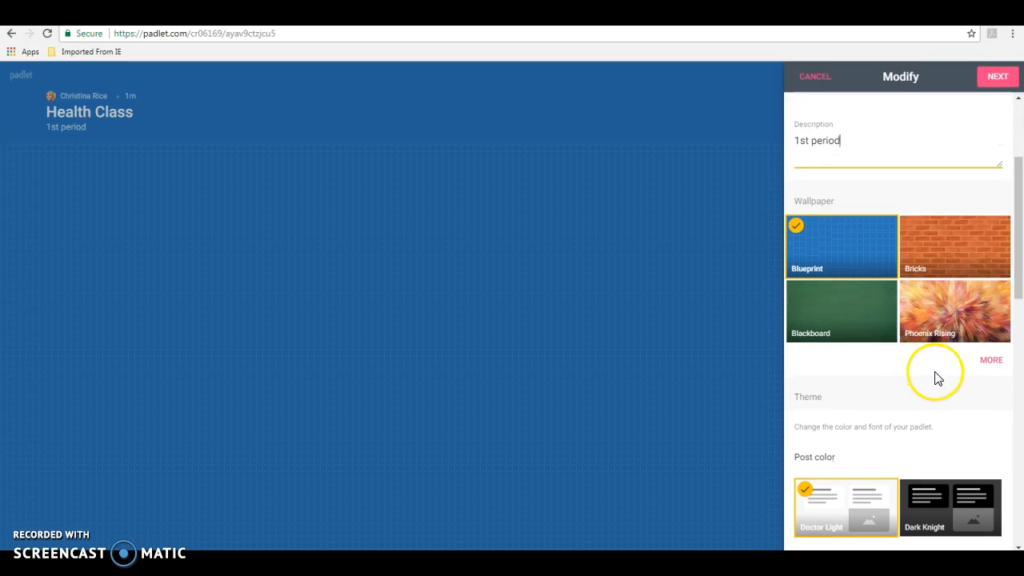
{"action": "left_click", "coordinate": [987, 364]}
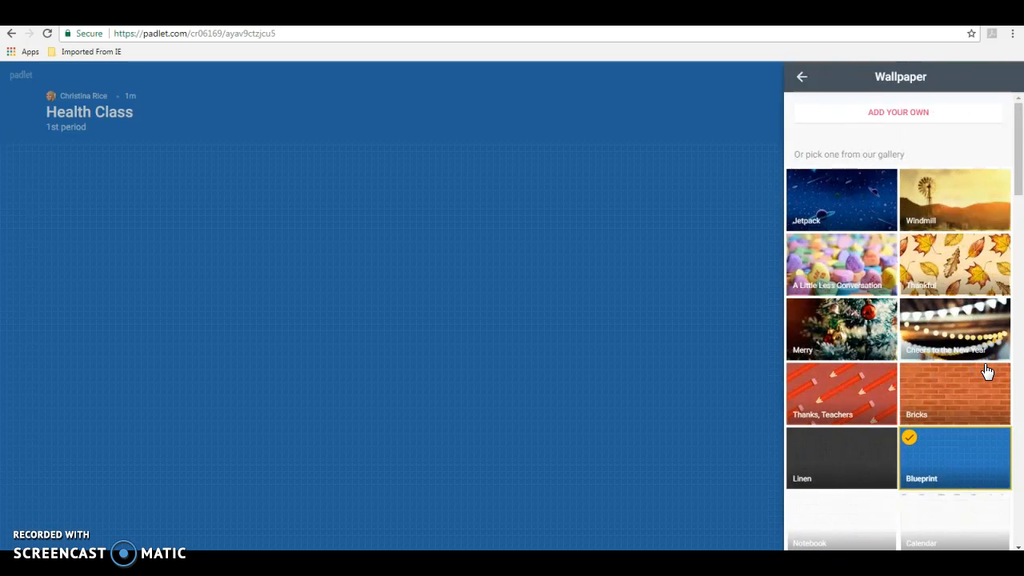
{"action": "middle_click", "coordinate": [987, 372]}
{"action": "scroll", "coordinate": [989, 374], "scroll_direction": "down", "scroll_amount": 2}
{"action": "scroll", "coordinate": [989, 375], "scroll_direction": "down", "scroll_amount": 2}
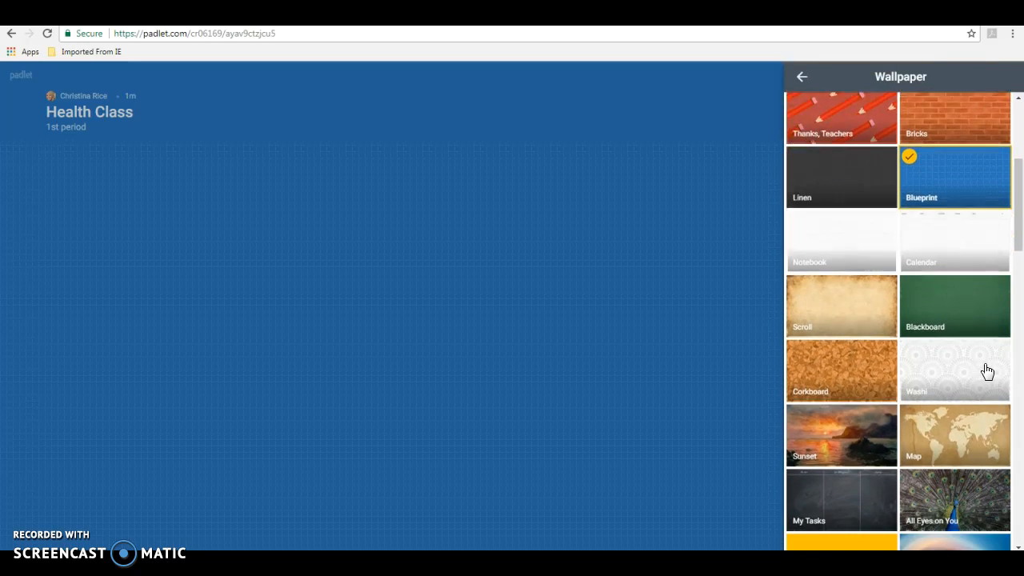
{"action": "scroll", "coordinate": [989, 374], "scroll_direction": "down", "scroll_amount": 4}
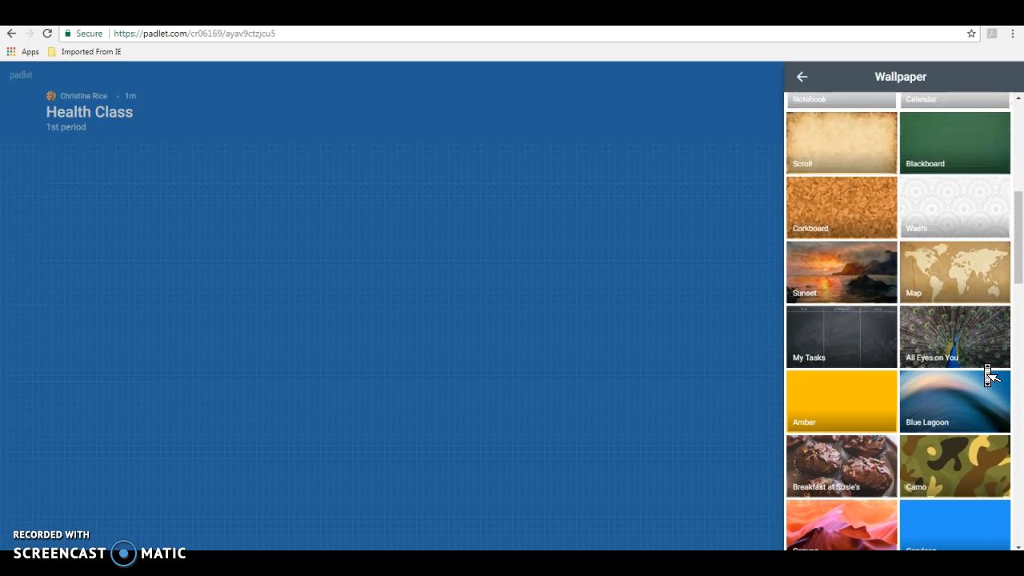
{"action": "scroll", "coordinate": [989, 374], "scroll_direction": "down", "scroll_amount": 3}
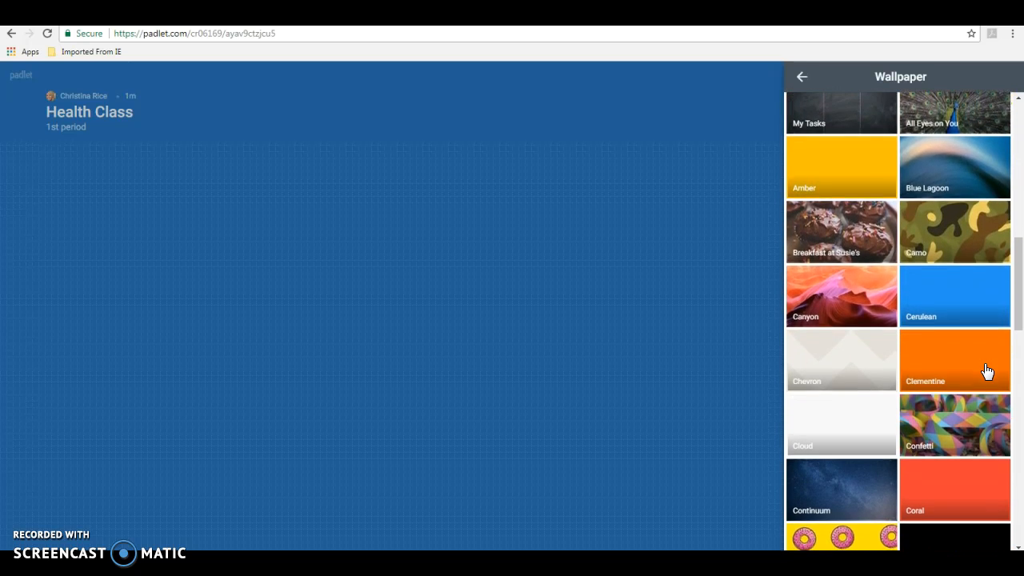
{"action": "scroll", "coordinate": [989, 375], "scroll_direction": "down", "scroll_amount": 3}
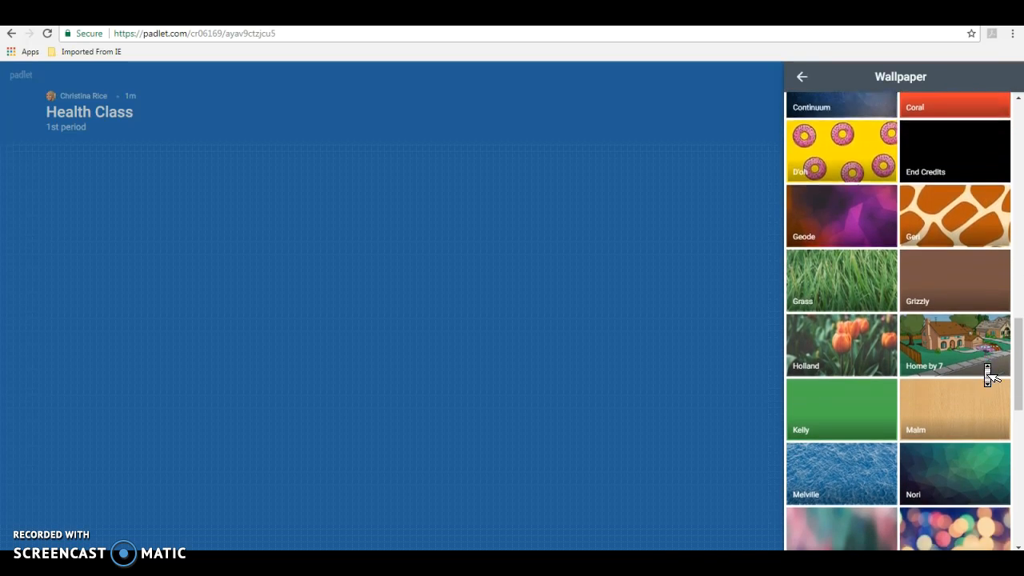
{"action": "scroll", "coordinate": [987, 371], "scroll_direction": "down", "scroll_amount": 3}
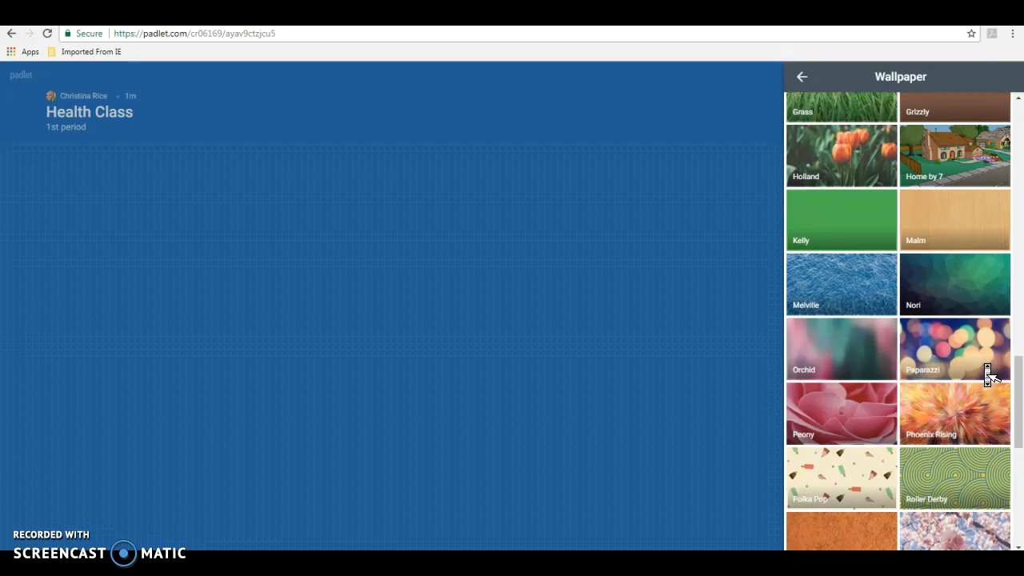
{"action": "left_click", "coordinate": [989, 374]}
{"action": "left_click", "coordinate": [825, 499]}
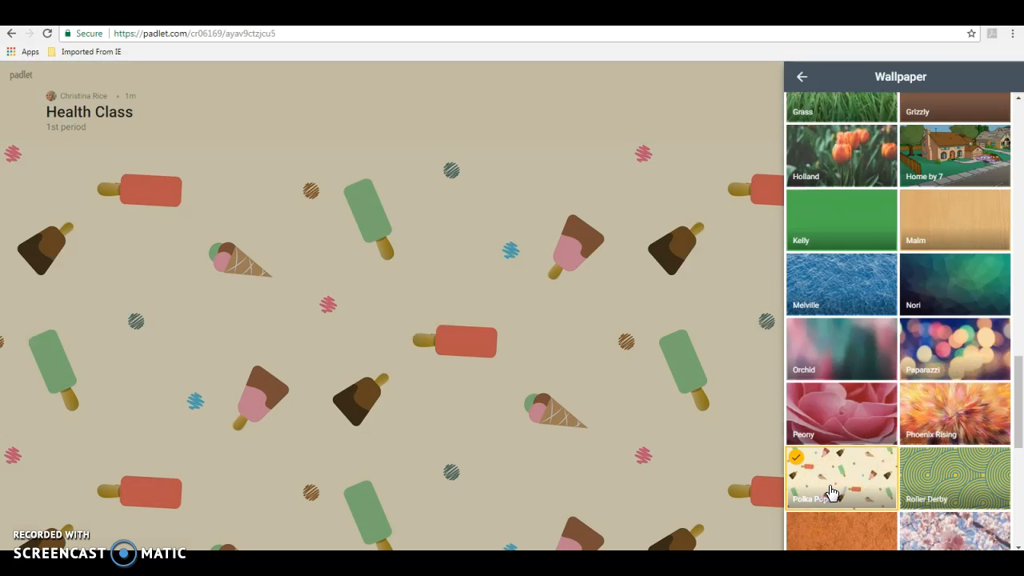
Return to the Modify settings with Polka Pop kept as the wallpaper.
{"action": "left_click", "coordinate": [761, 328]}
{"action": "left_click", "coordinate": [834, 214]}
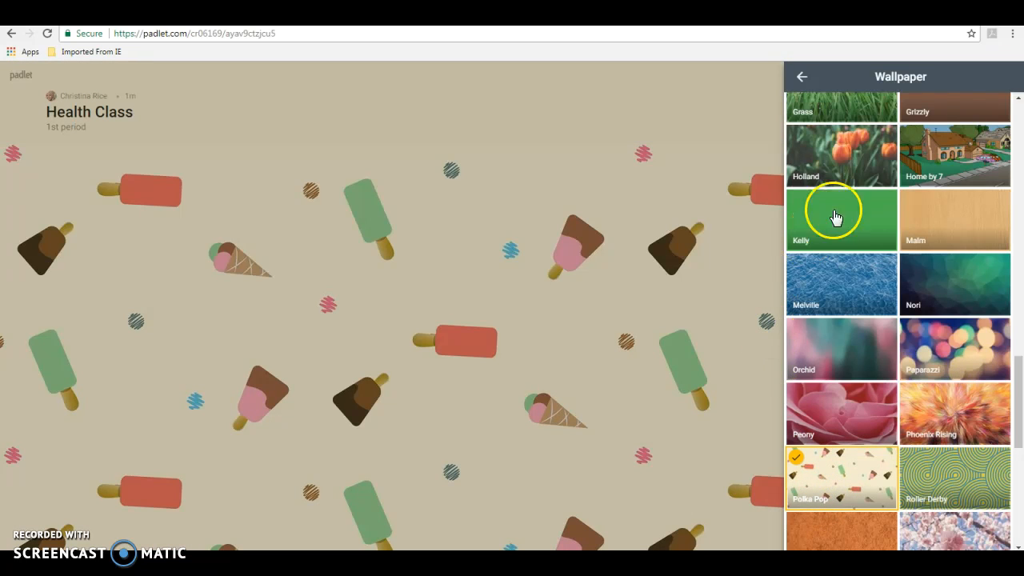
{"action": "scroll", "coordinate": [896, 262], "scroll_direction": "down", "scroll_amount": 5}
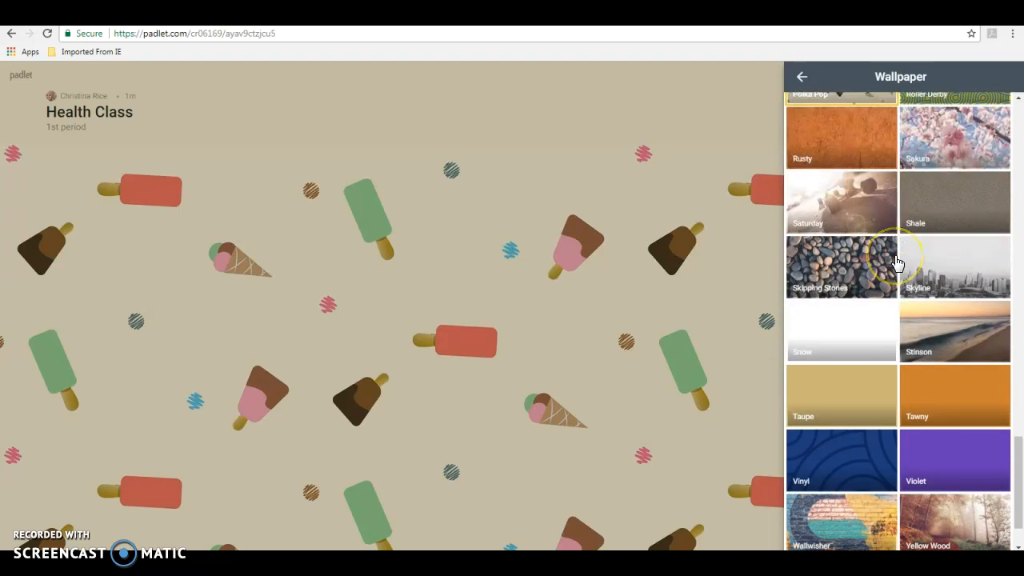
{"action": "scroll", "coordinate": [900, 267], "scroll_direction": "up", "scroll_amount": 4}
{"action": "left_click", "coordinate": [817, 96]}
{"action": "left_click", "coordinate": [803, 80]}
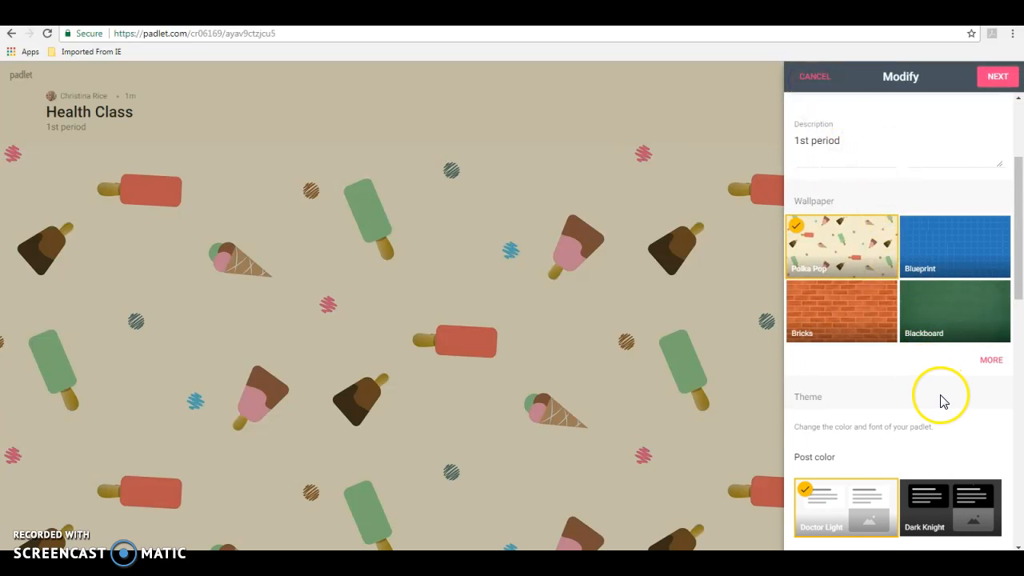
{"action": "scroll", "coordinate": [946, 407], "scroll_direction": "down", "scroll_amount": 2}
{"action": "scroll", "coordinate": [946, 407], "scroll_direction": "down", "scroll_amount": 1}
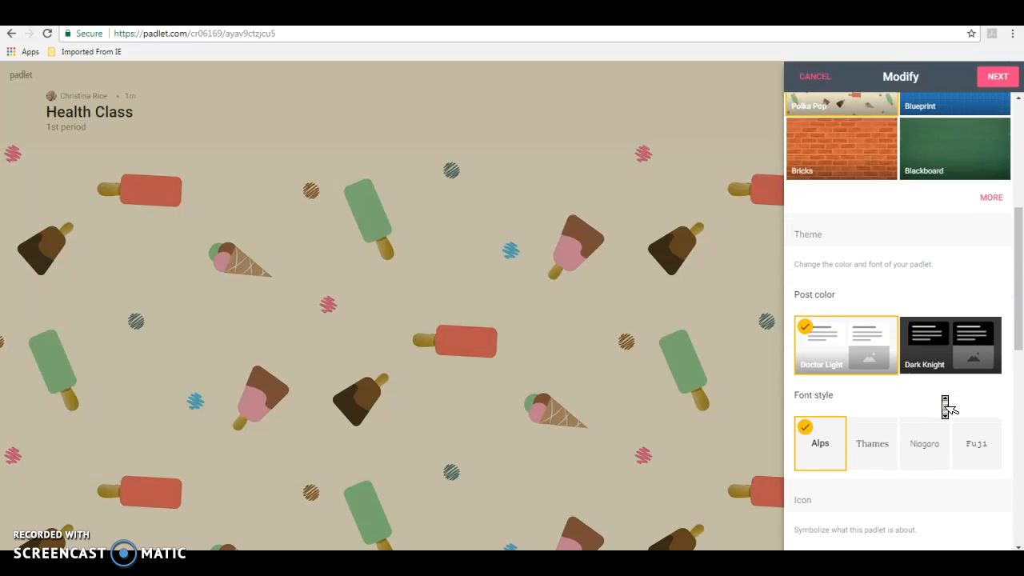
{"action": "scroll", "coordinate": [946, 406], "scroll_direction": "down", "scroll_amount": 2}
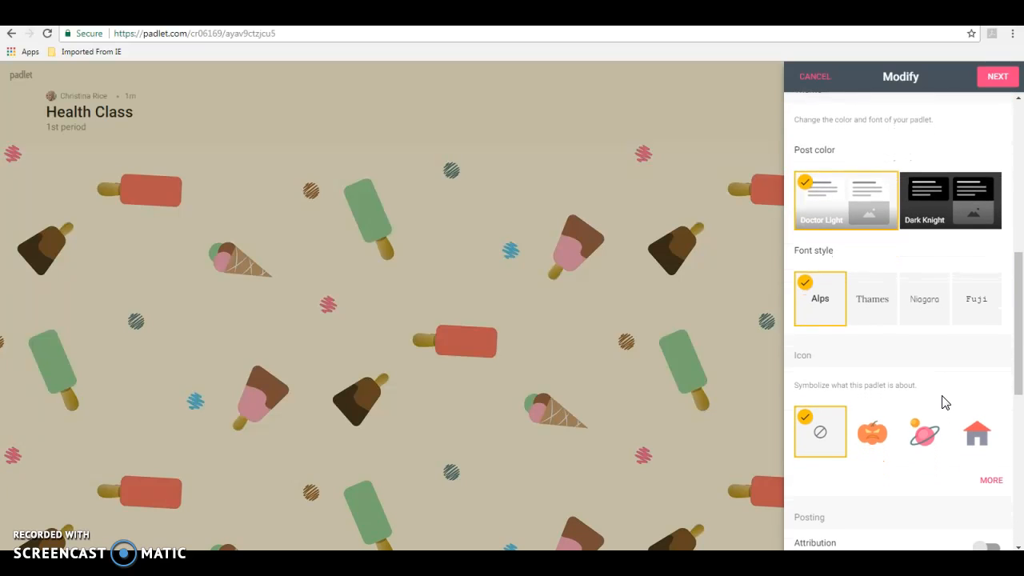
{"action": "scroll", "coordinate": [946, 406], "scroll_direction": "down", "scroll_amount": 2}
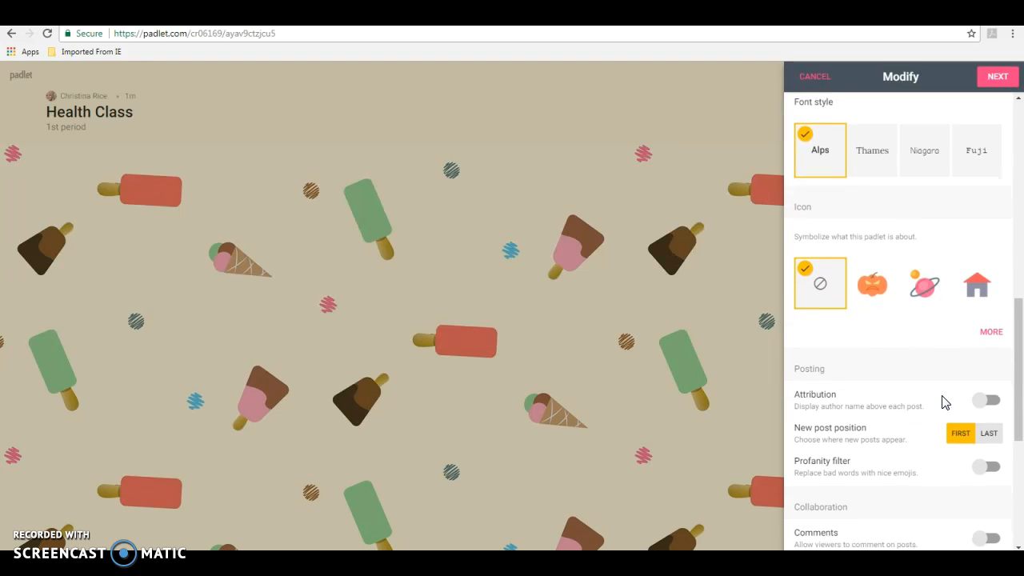
{"action": "scroll", "coordinate": [946, 407], "scroll_direction": "down", "scroll_amount": 2}
{"action": "scroll", "coordinate": [946, 407], "scroll_direction": "down", "scroll_amount": 2}
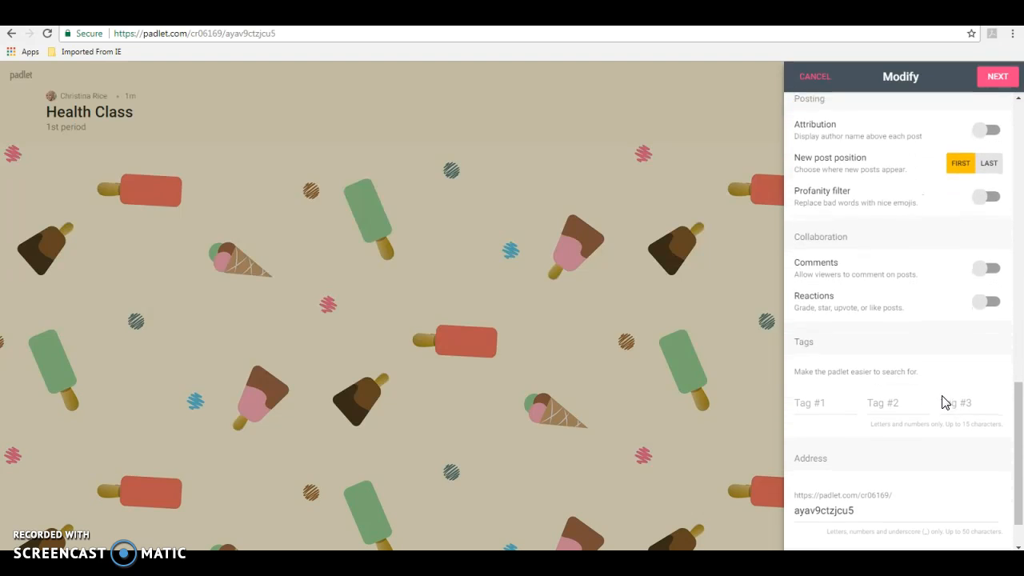
{"action": "scroll", "coordinate": [946, 406], "scroll_direction": "down", "scroll_amount": 2}
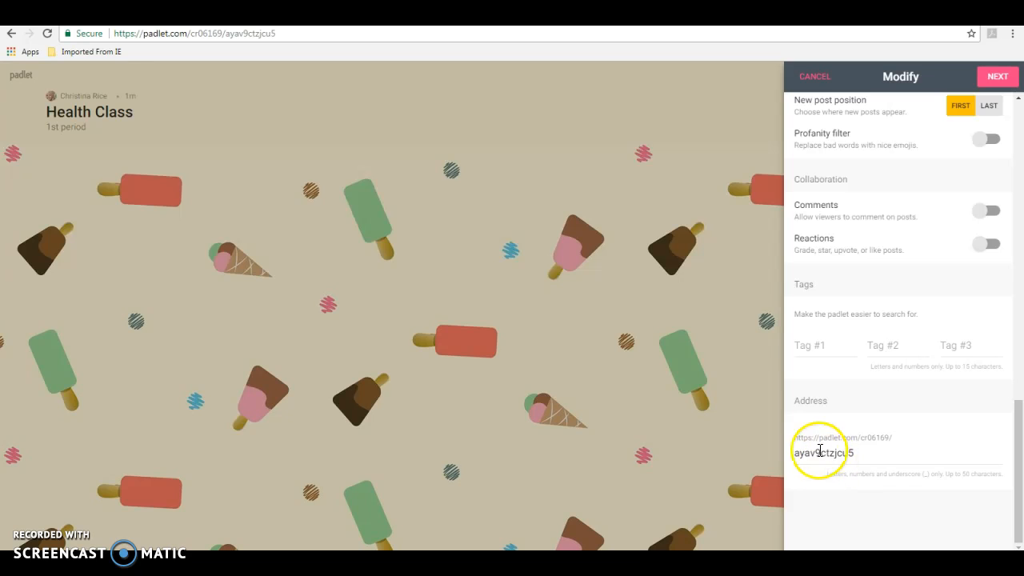
{"action": "middle_click", "coordinate": [901, 407]}
{"action": "scroll", "coordinate": [900, 404], "scroll_direction": "up", "scroll_amount": 2}
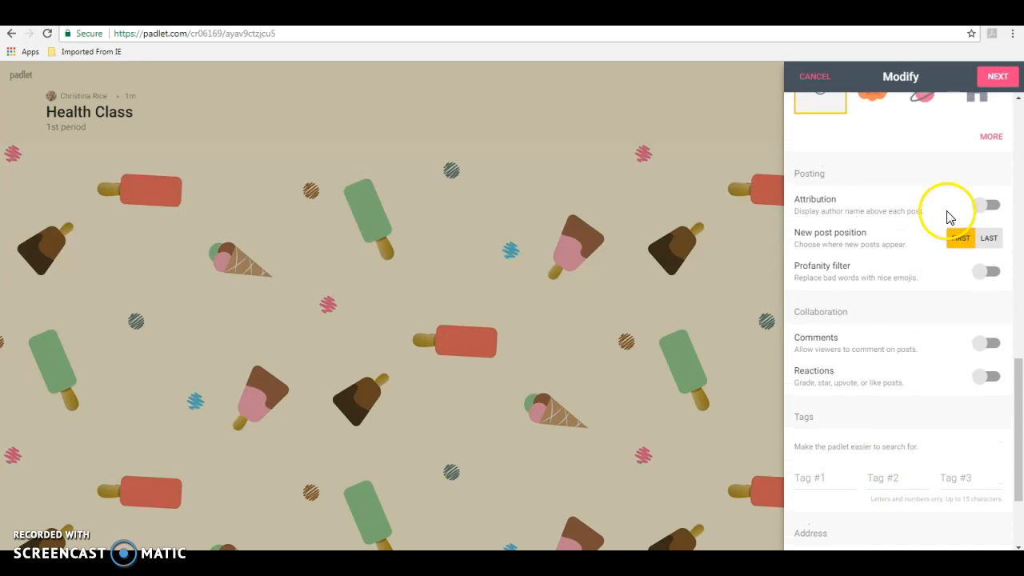
Keep the board Secret and let anyone with the link moderate posts.
{"action": "left_click", "coordinate": [997, 76]}
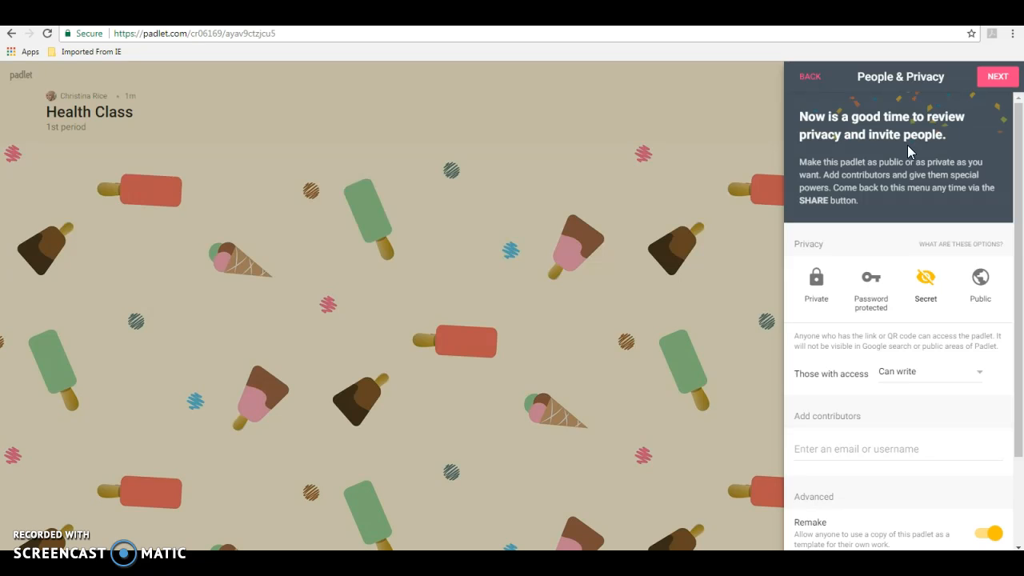
{"action": "scroll", "coordinate": [915, 215], "scroll_direction": "down", "scroll_amount": 1}
{"action": "scroll", "coordinate": [917, 227], "scroll_direction": "down", "scroll_amount": 1}
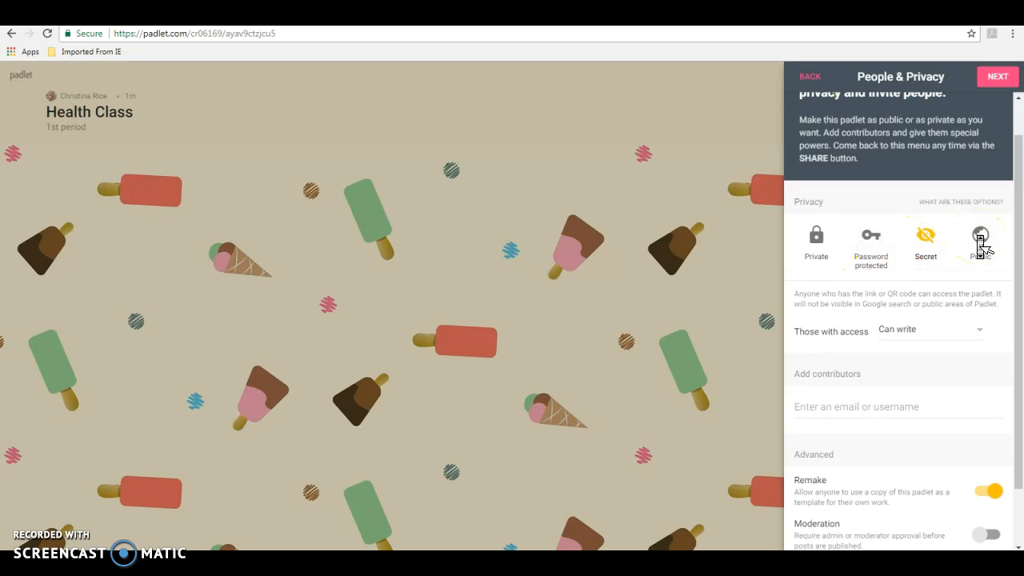
{"action": "scroll", "coordinate": [980, 242], "scroll_direction": "down", "scroll_amount": 1}
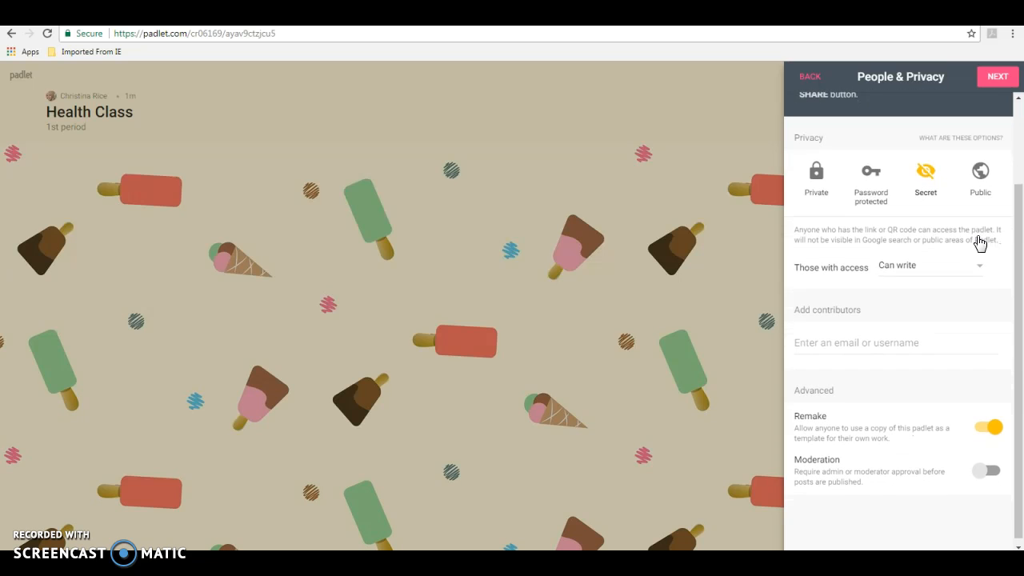
{"action": "left_click", "coordinate": [920, 231]}
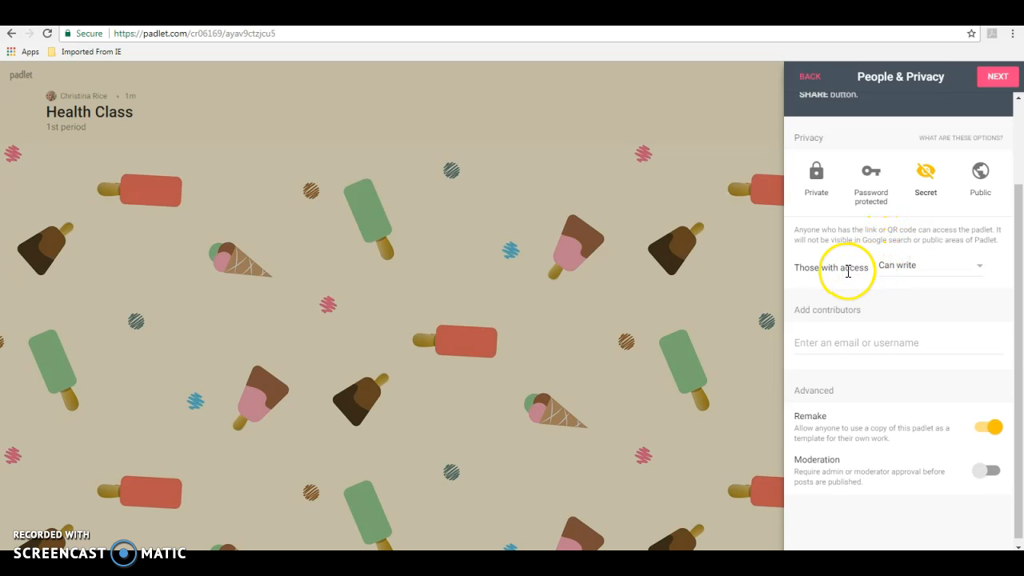
{"action": "left_click", "coordinate": [980, 266]}
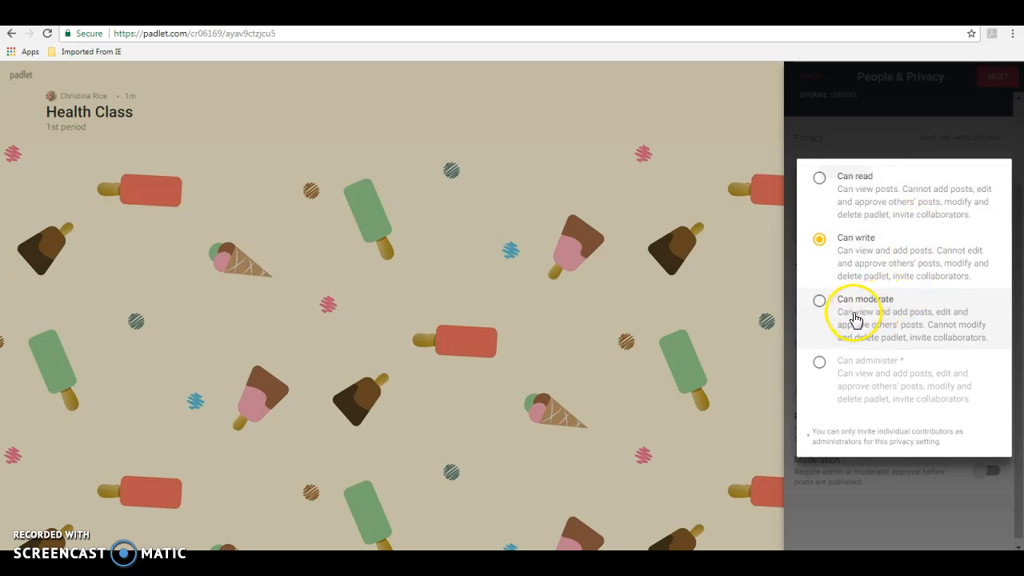
{"action": "left_click", "coordinate": [820, 303]}
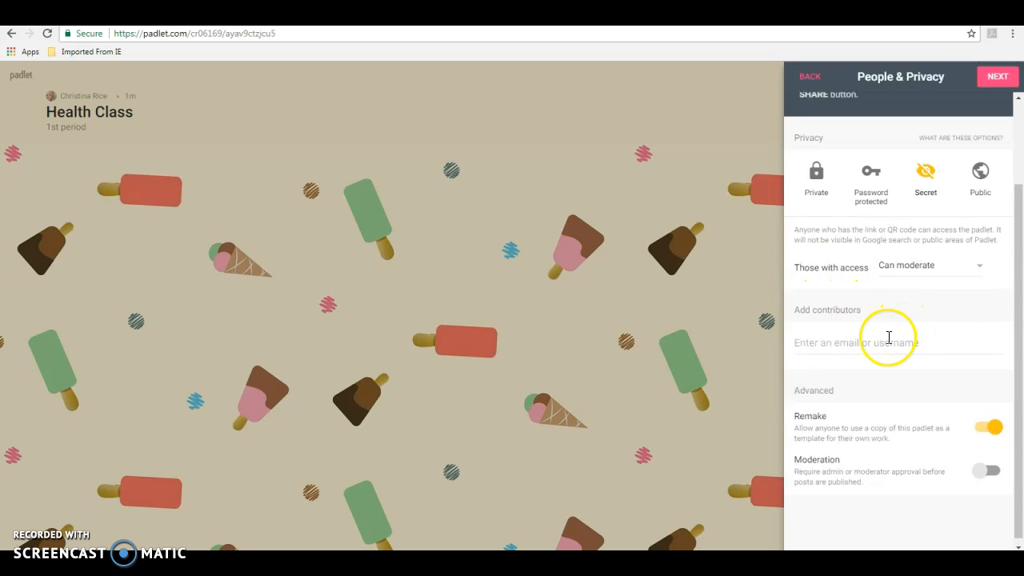
Invite a contributor by their e-mail address with Can moderate access.
{"action": "left_click", "coordinate": [844, 343]}
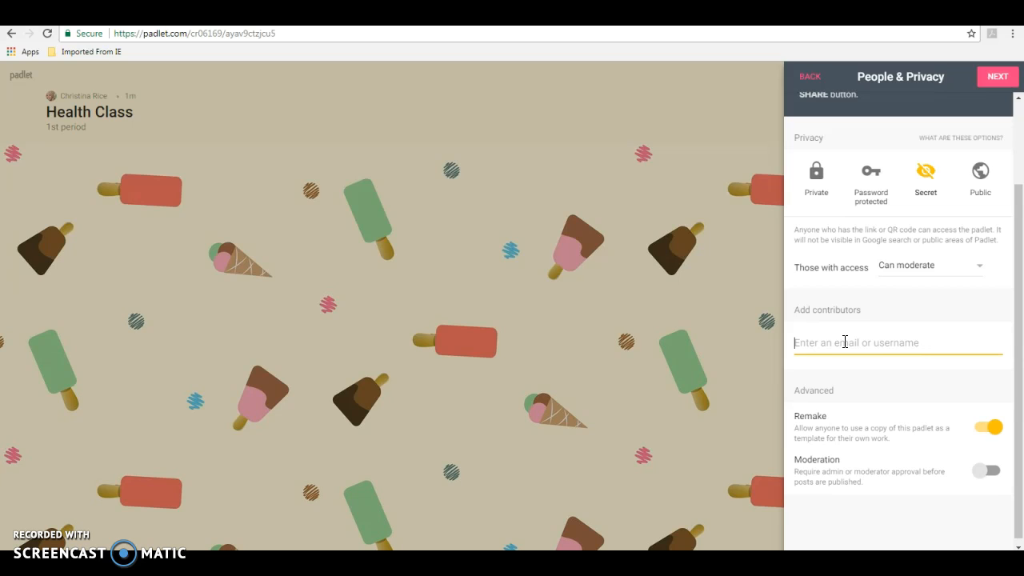
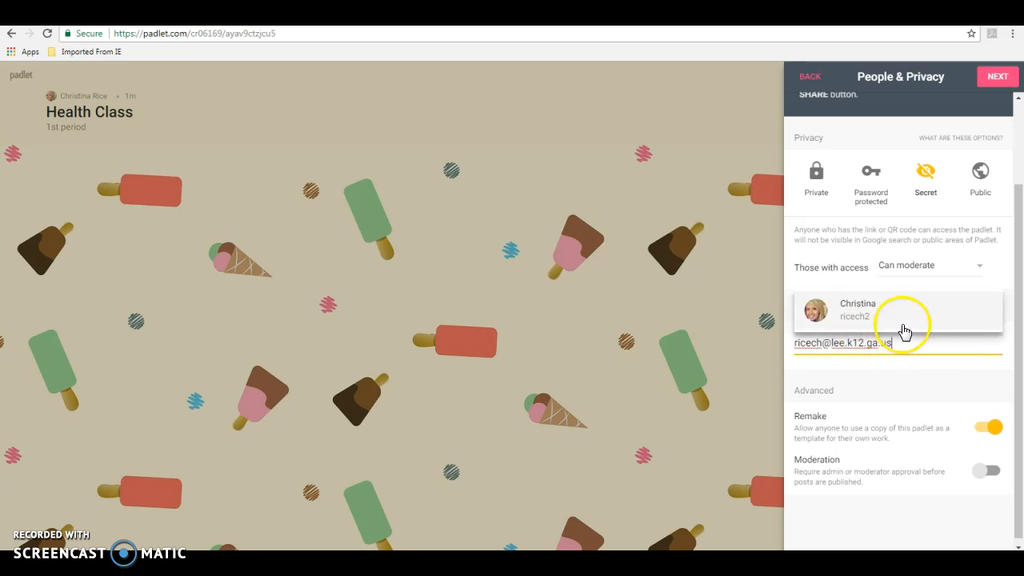
{"action": "left_click", "coordinate": [904, 332]}
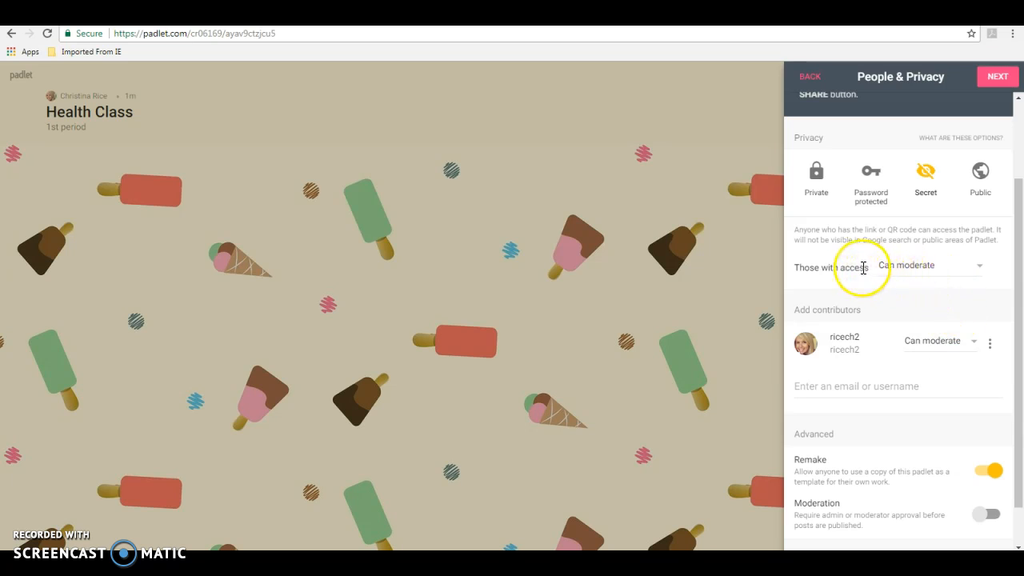
{"action": "middle_click", "coordinate": [896, 358]}
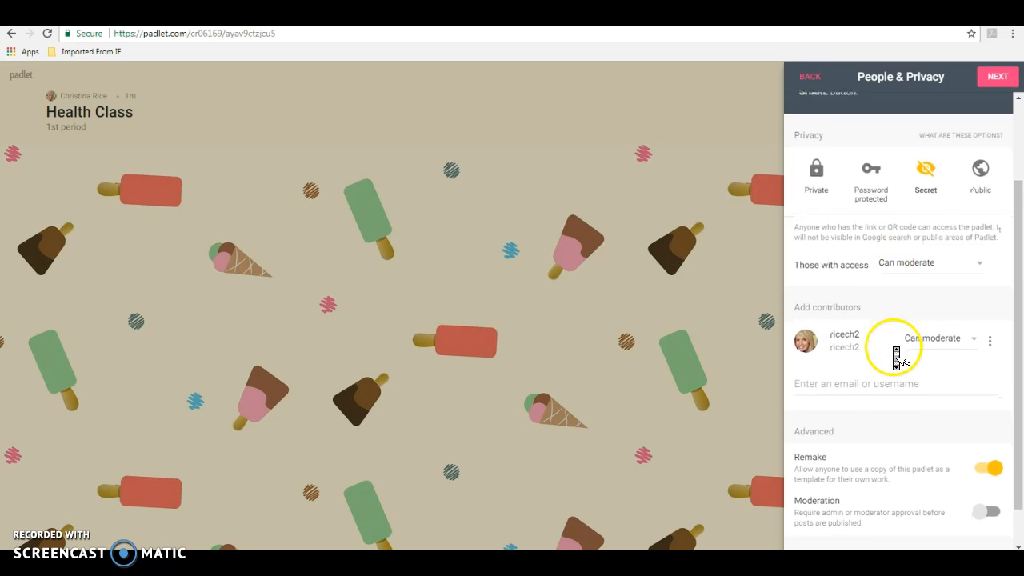
{"action": "scroll", "coordinate": [895, 348], "scroll_direction": "down", "scroll_amount": 1}
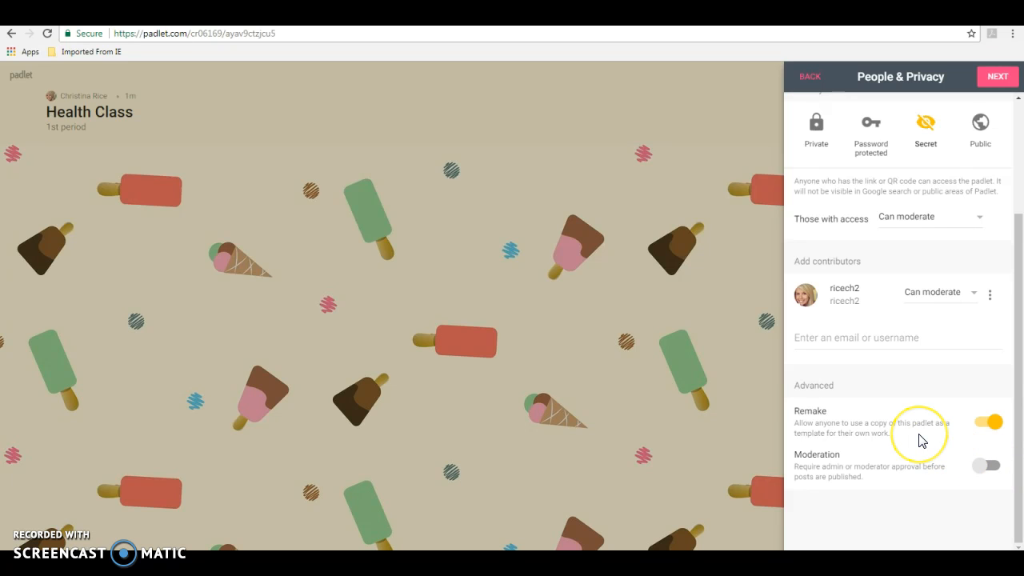
{"action": "scroll", "coordinate": [921, 440], "scroll_direction": "up", "scroll_amount": 3}
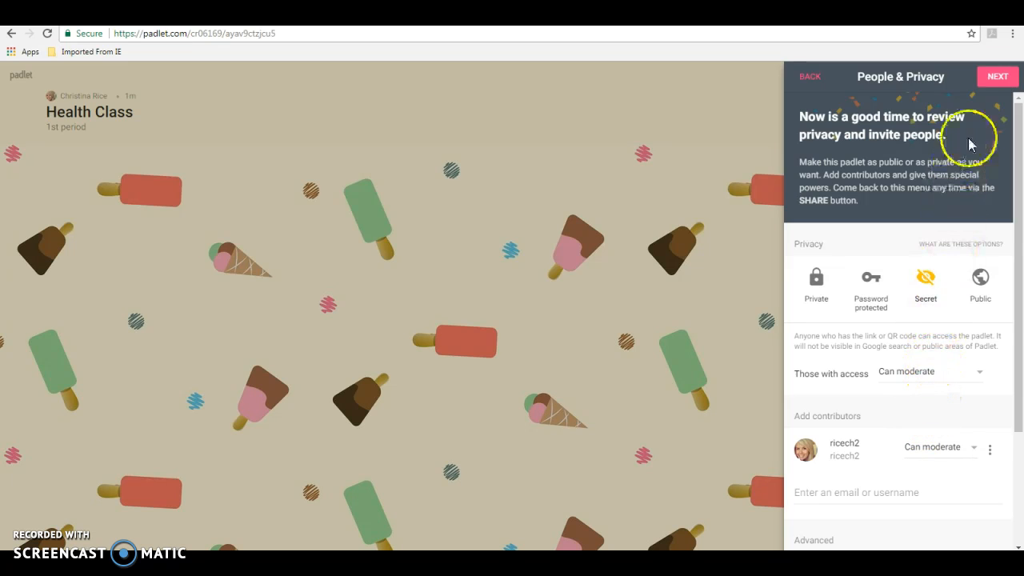
Finish the privacy settings and close setup to start posting on Health Class.
{"action": "left_click", "coordinate": [984, 84]}
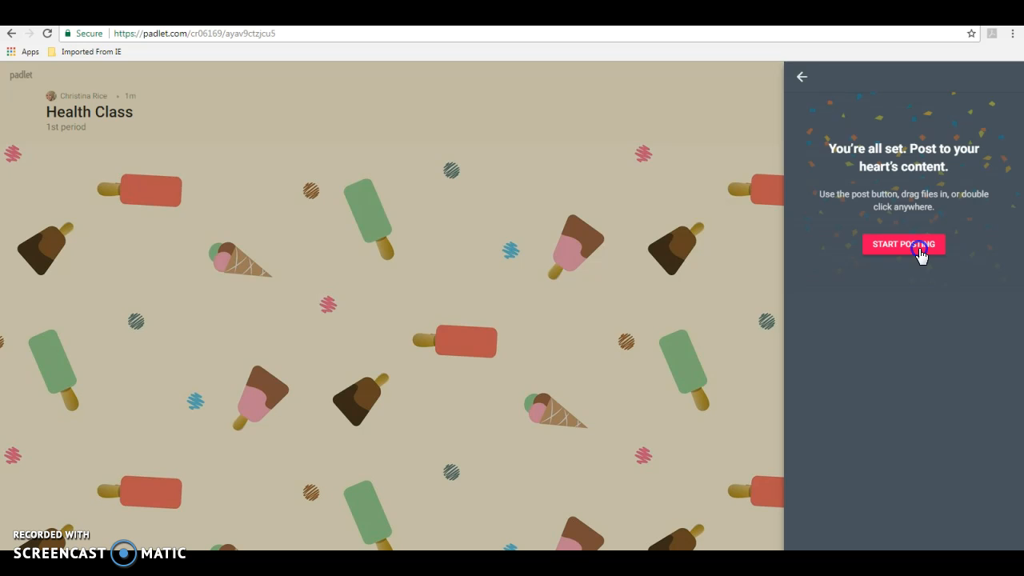
{"action": "left_click", "coordinate": [920, 251]}
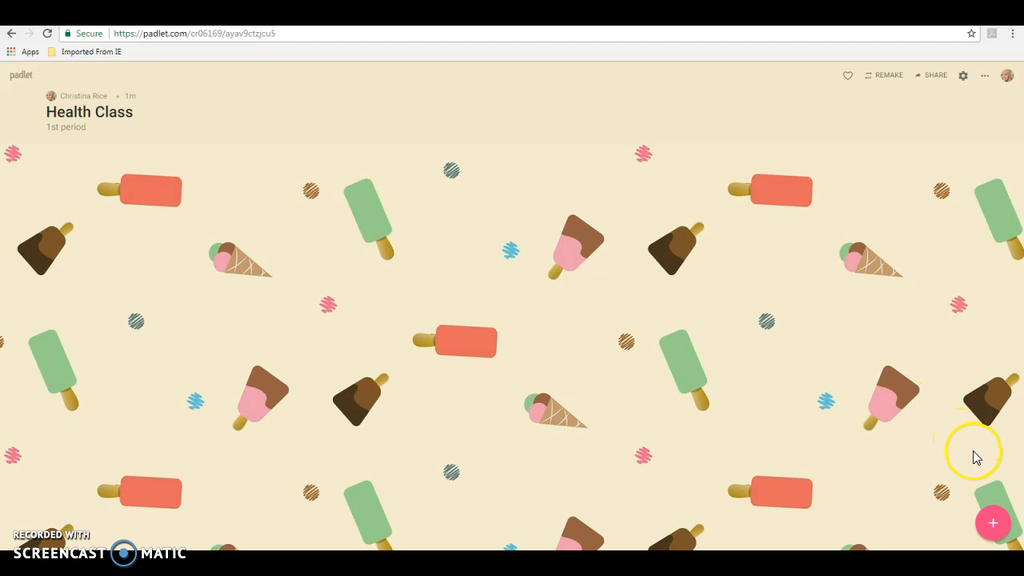
Publish a post titled 'Teachers Pay Teacher' linking to teacherspayteachers.com.
{"action": "left_click", "coordinate": [993, 525]}
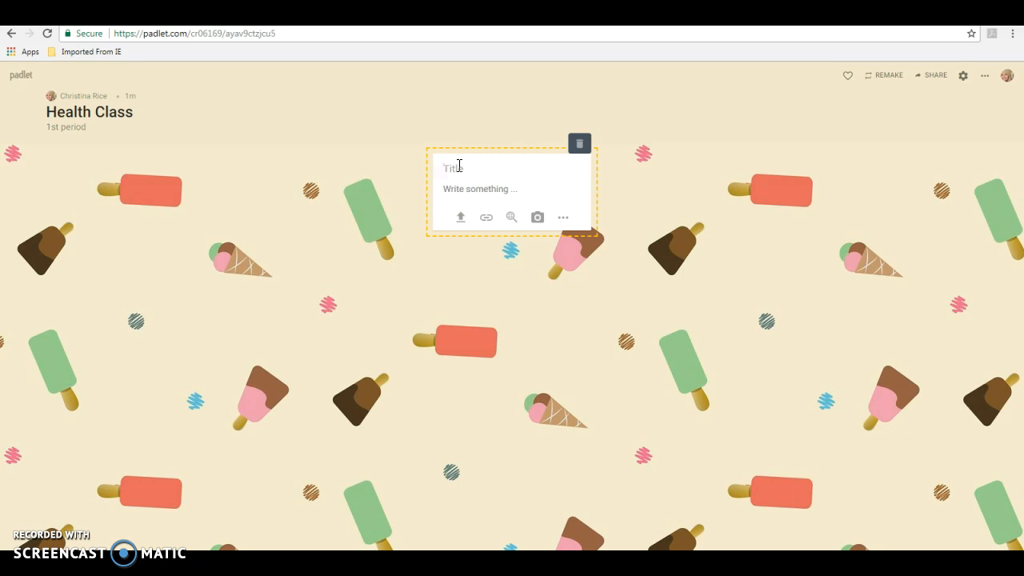
{"action": "type", "text": "Teachers Pay Teachers"}
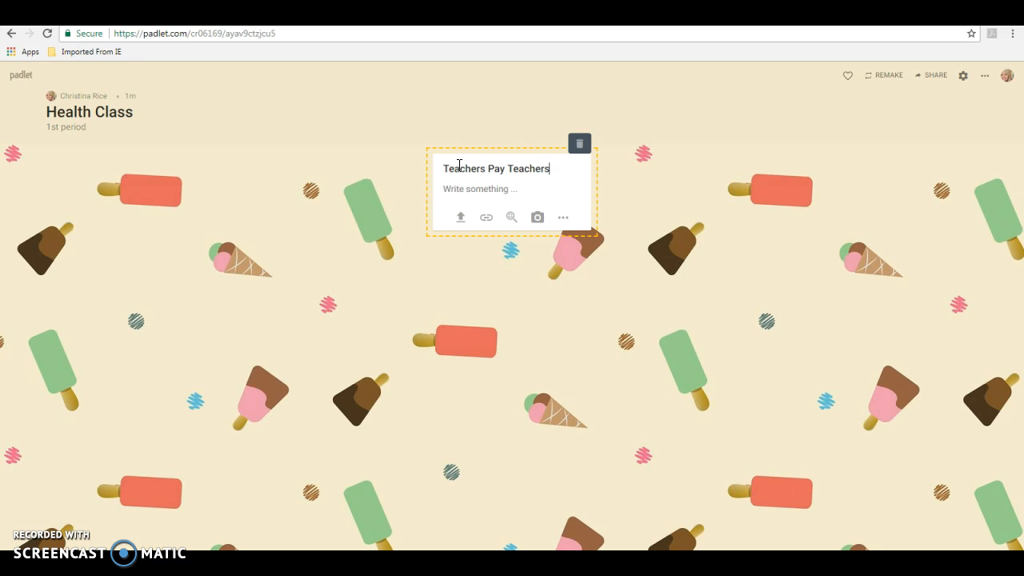
{"action": "left_click", "coordinate": [486, 220]}
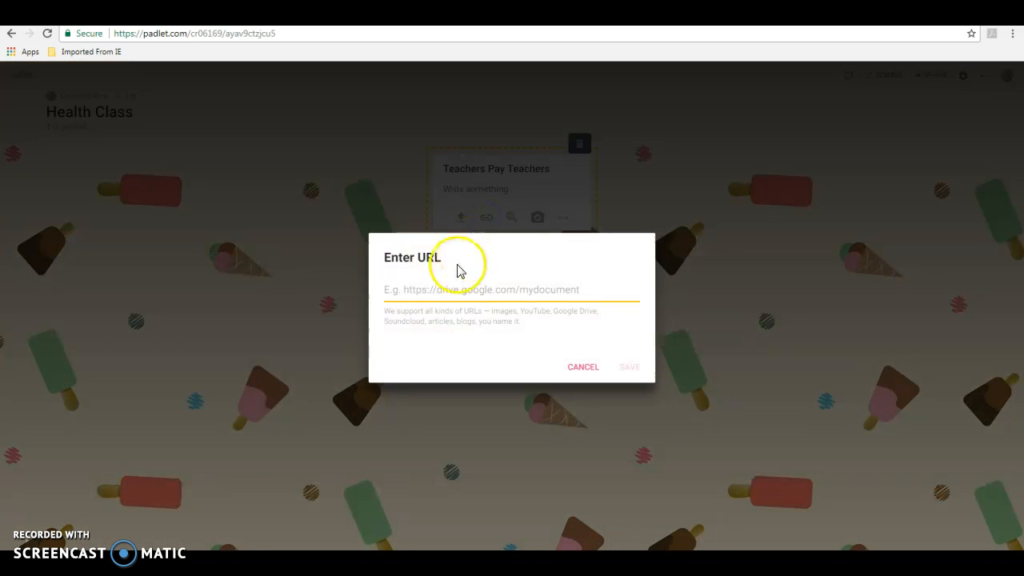
{"action": "left_click", "coordinate": [450, 294]}
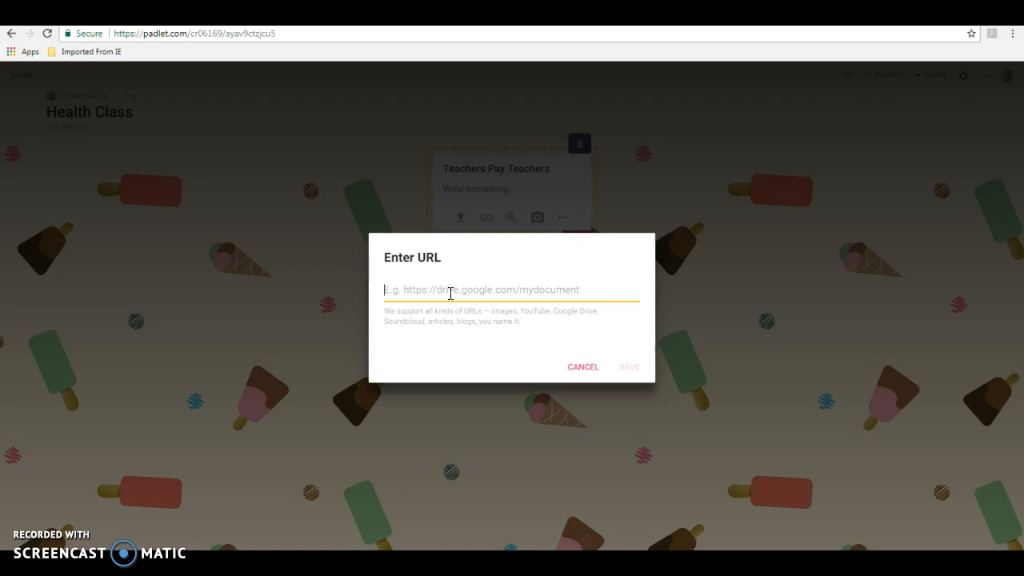
{"action": "type", "text": "teacherspayteachers.com"}
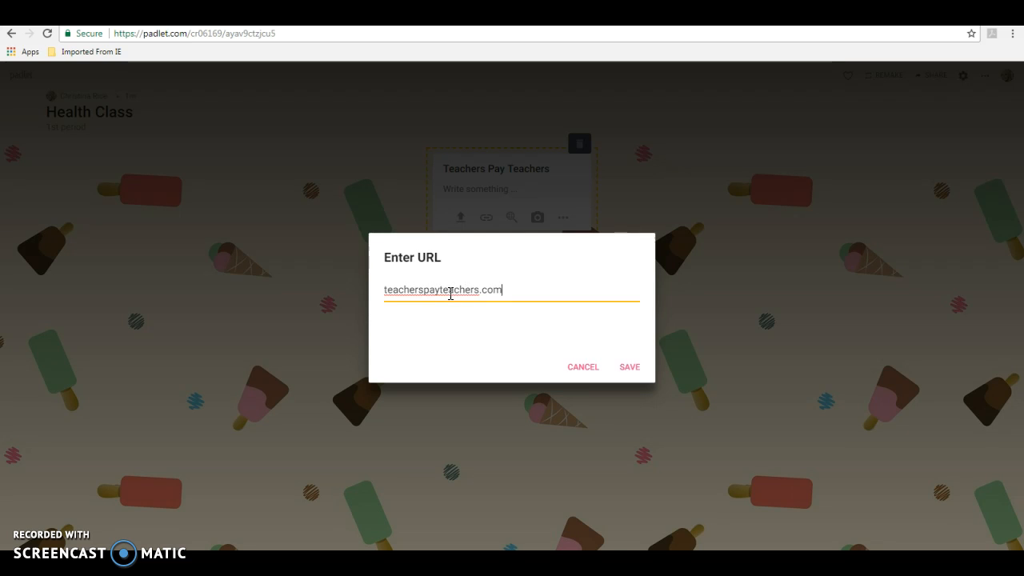
{"action": "left_click", "coordinate": [457, 296]}
{"action": "left_click", "coordinate": [544, 297]}
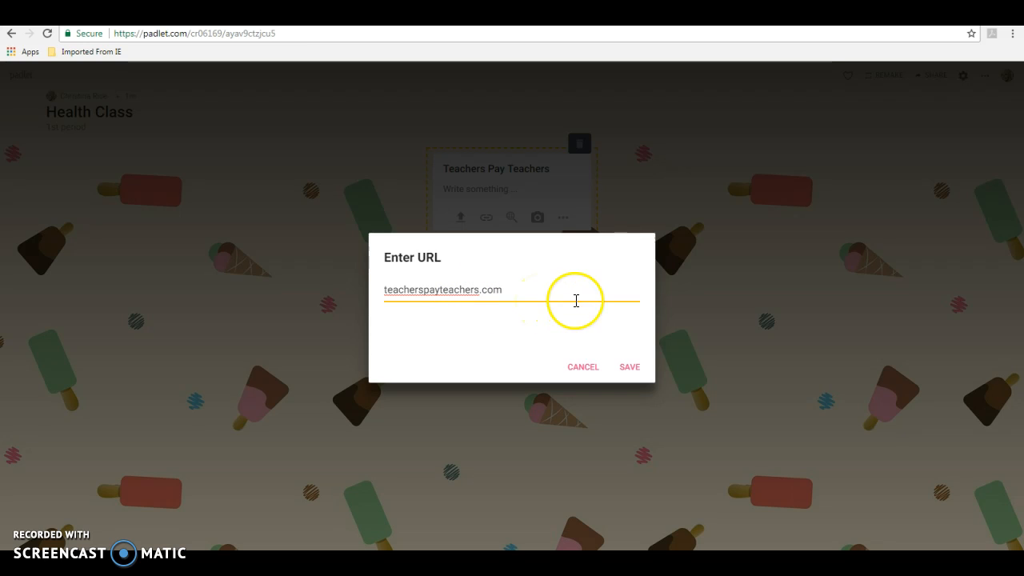
{"action": "left_click", "coordinate": [630, 367]}
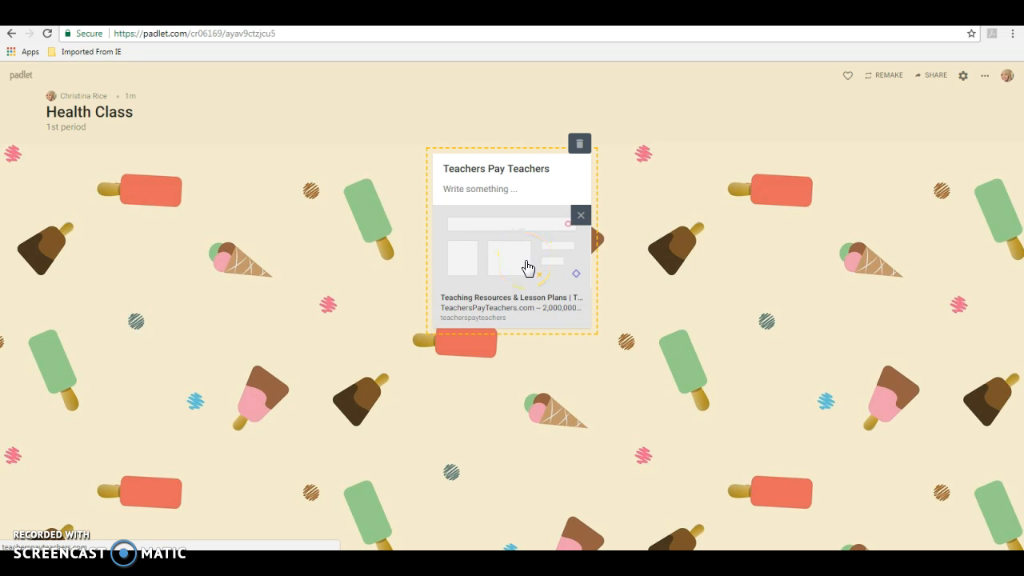
{"action": "left_click", "coordinate": [370, 293]}
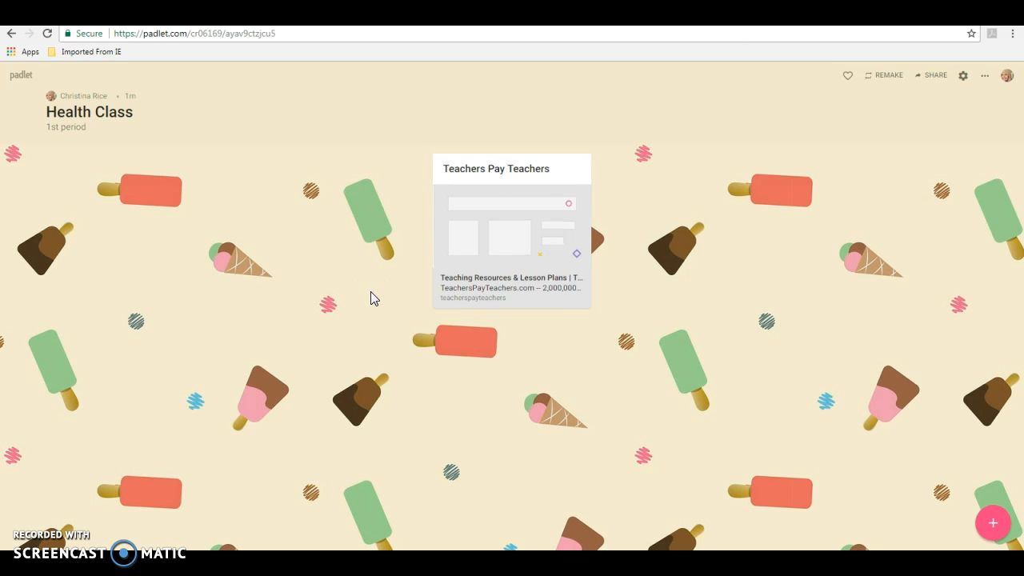
Start a second post and search Google Images for 'teacher memes'.
{"action": "mouse_move", "coordinate": [572, 183]}
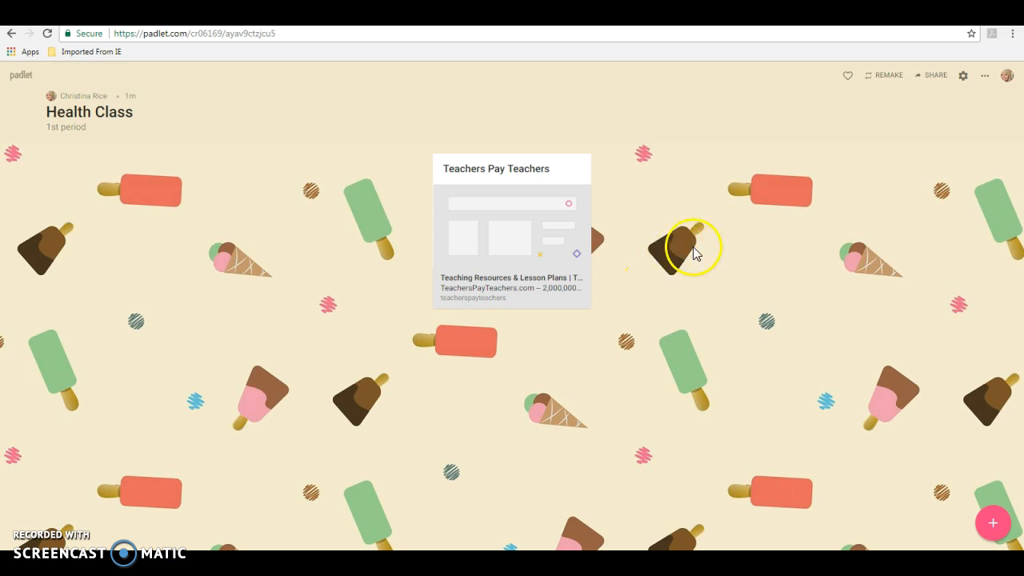
{"action": "left_click", "coordinate": [996, 521]}
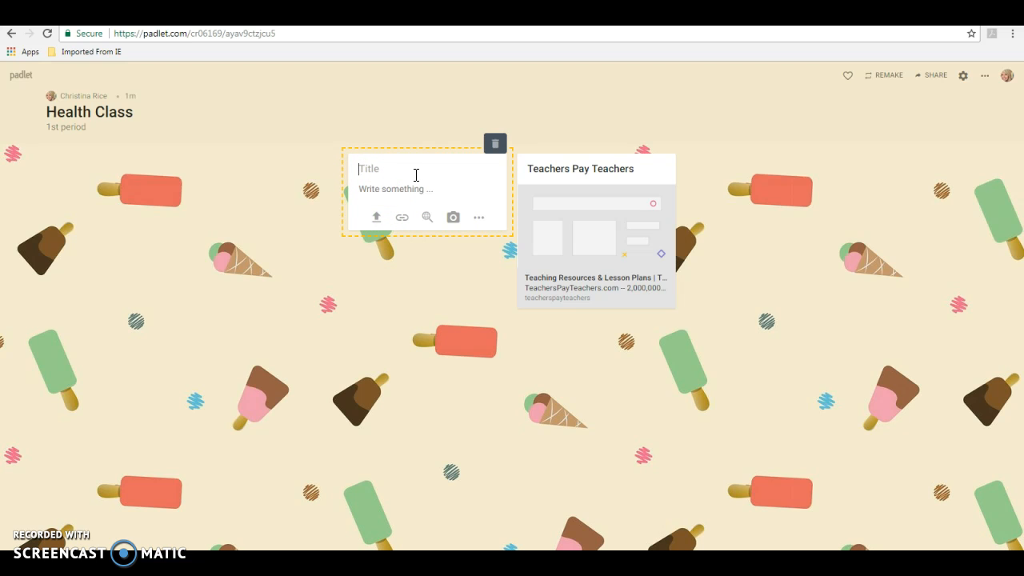
{"action": "left_click", "coordinate": [428, 219]}
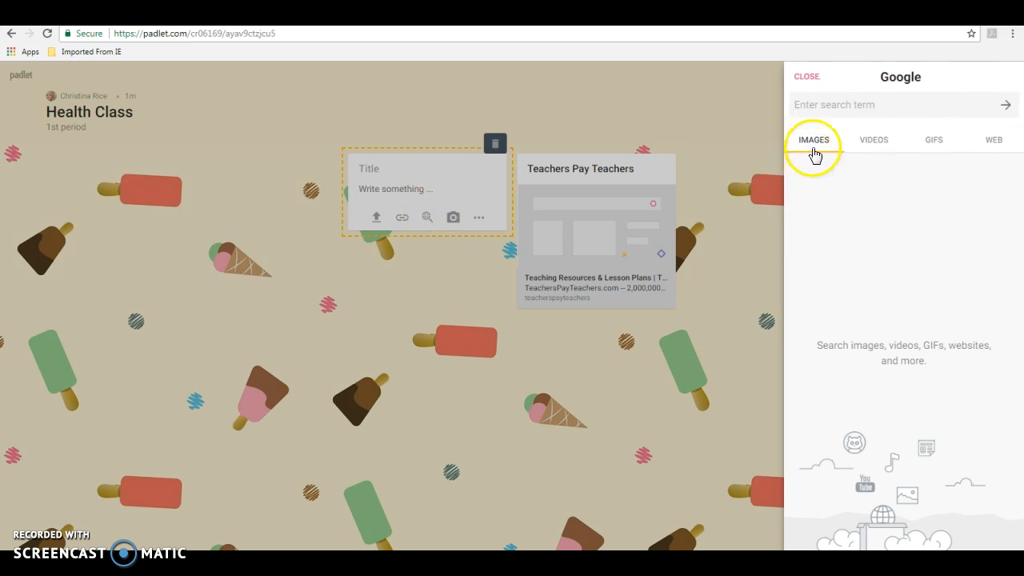
{"action": "left_click", "coordinate": [840, 104]}
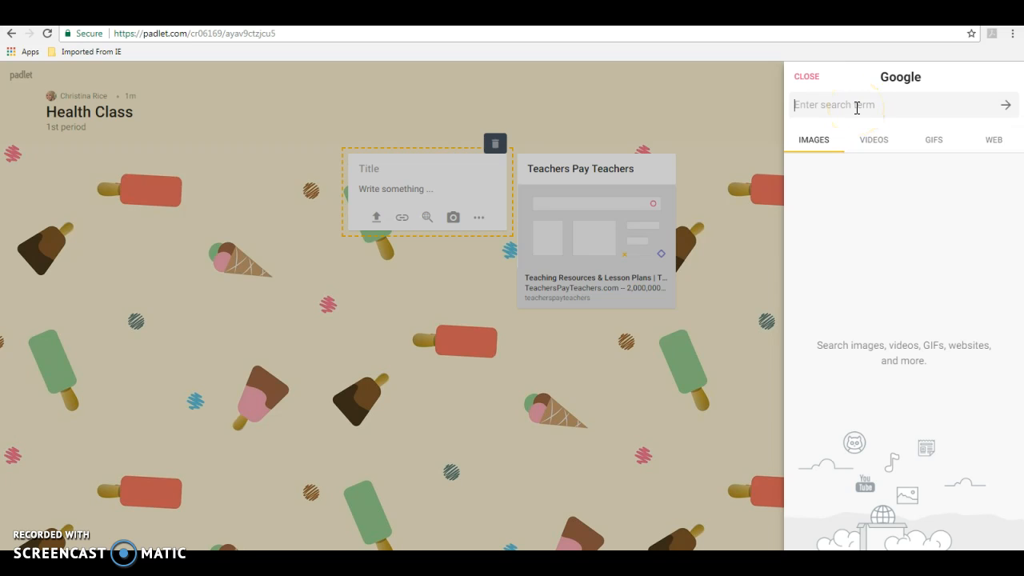
{"action": "type", "text": "teacher memes"}
{"action": "key", "text": "Return"}
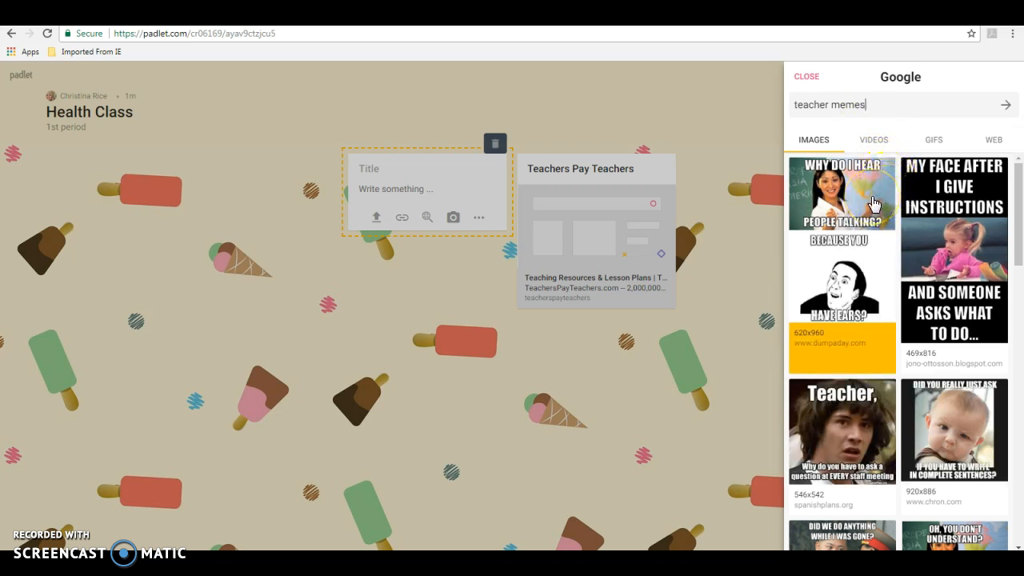
{"action": "scroll", "coordinate": [939, 319], "scroll_direction": "down", "scroll_amount": 1}
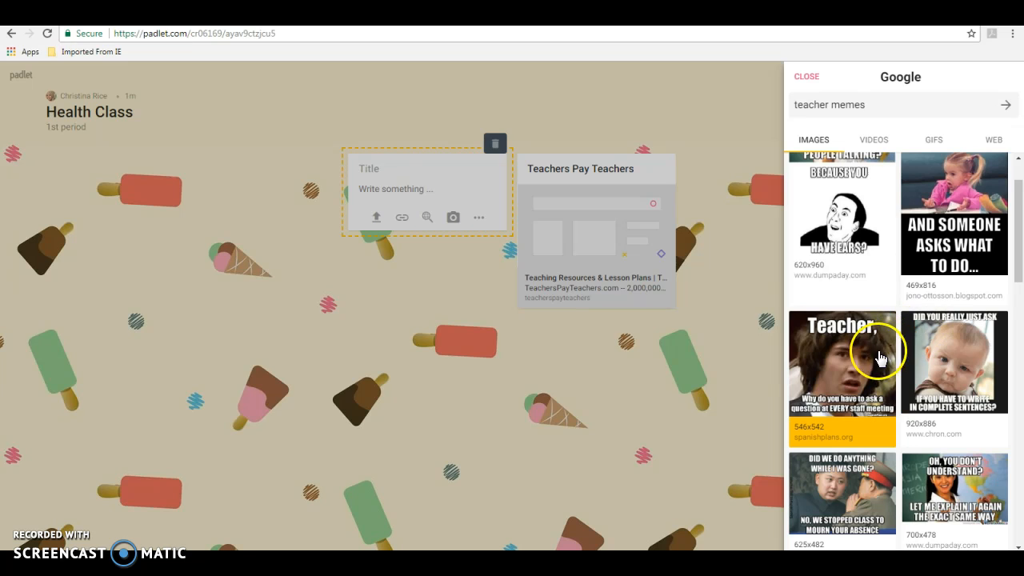
{"action": "scroll", "coordinate": [869, 359], "scroll_direction": "down", "scroll_amount": 1}
{"action": "scroll", "coordinate": [870, 366], "scroll_direction": "down", "scroll_amount": 2}
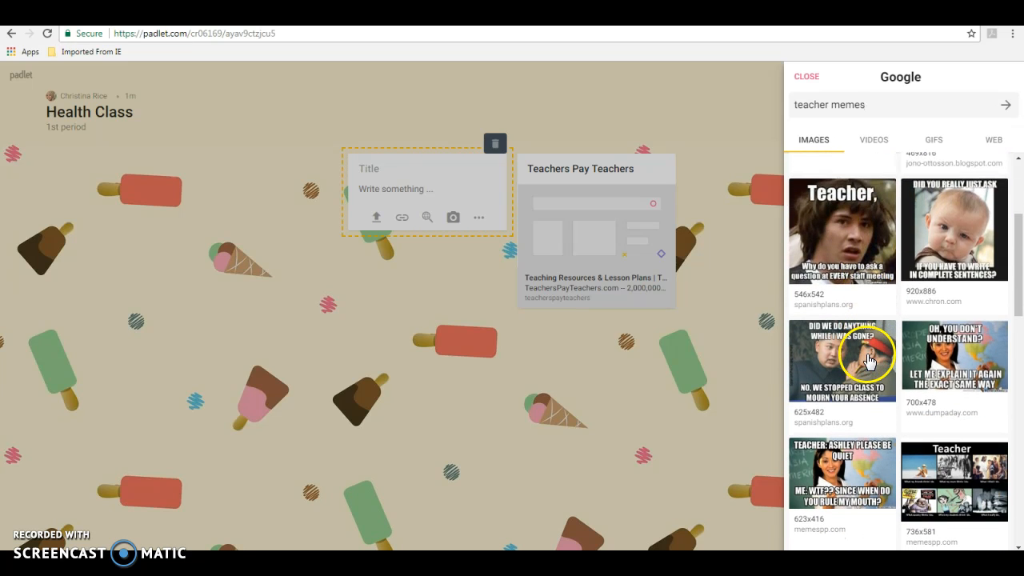
Attach the baby meme image to a post titled 'Funny Picture' and save it.
{"action": "left_click", "coordinate": [931, 228]}
{"action": "left_click", "coordinate": [384, 168]}
{"action": "type", "text": "Funny Picture"}
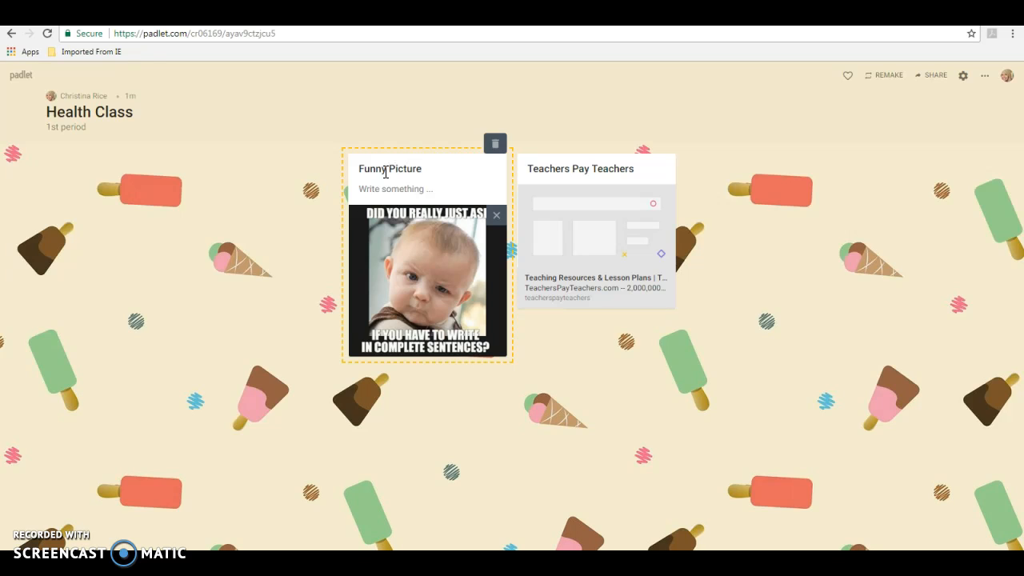
{"action": "left_click", "coordinate": [384, 170]}
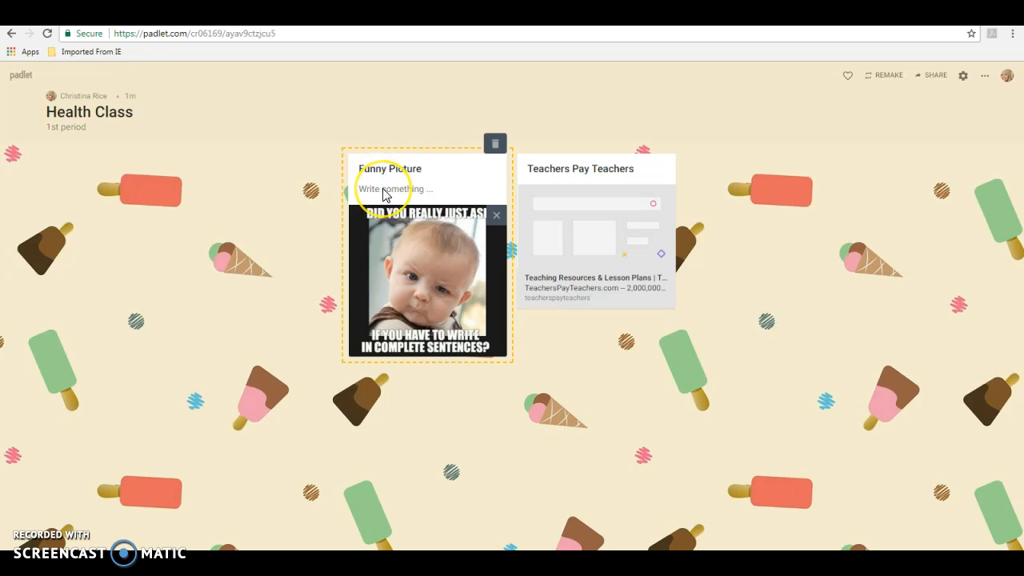
{"action": "left_click", "coordinate": [373, 197]}
{"action": "left_click", "coordinate": [279, 240]}
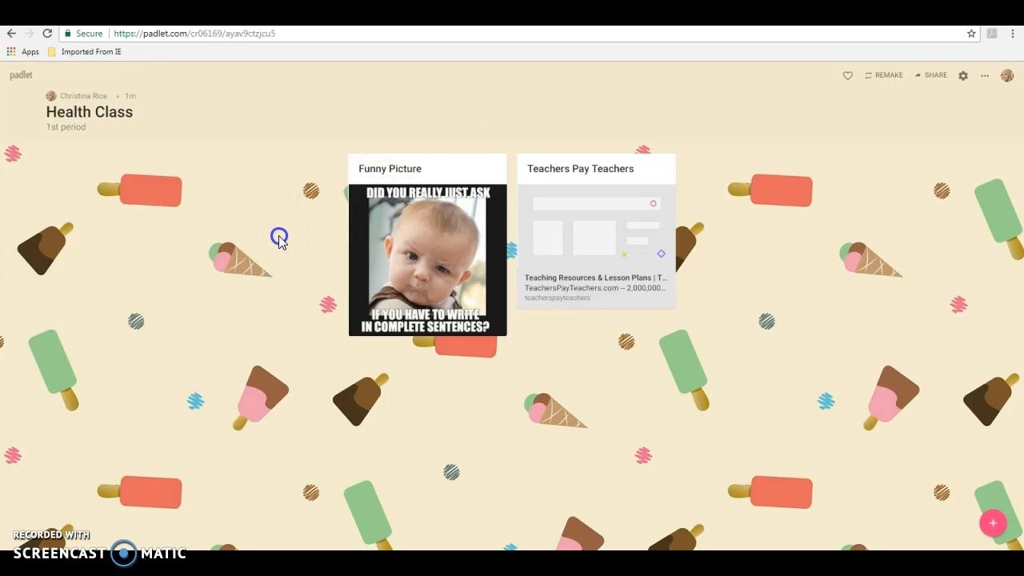
Move the Teachers Pay Teachers post ahead of the Funny Picture post.
{"action": "left_click", "coordinate": [377, 189]}
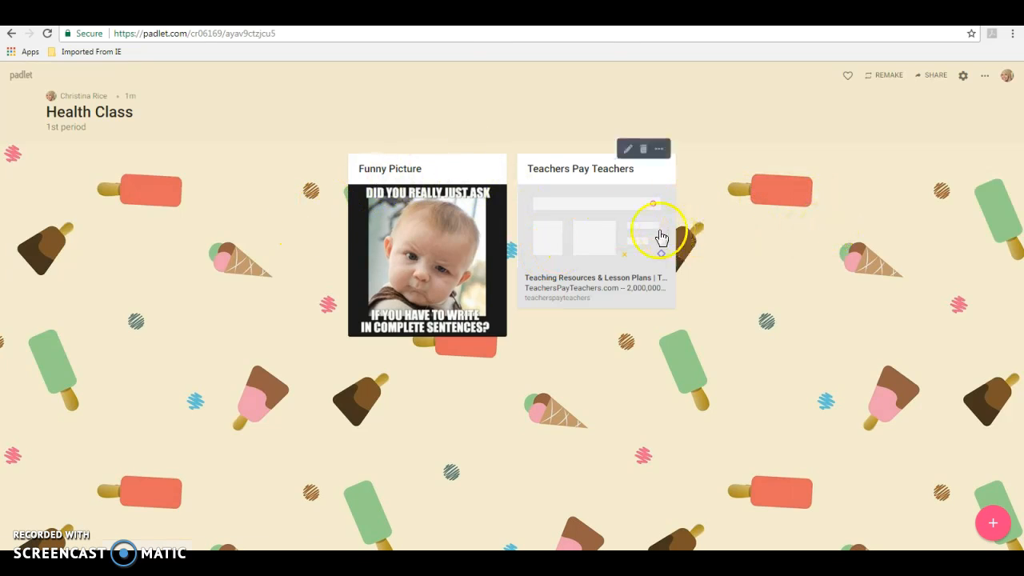
{"action": "left_click", "coordinate": [607, 238]}
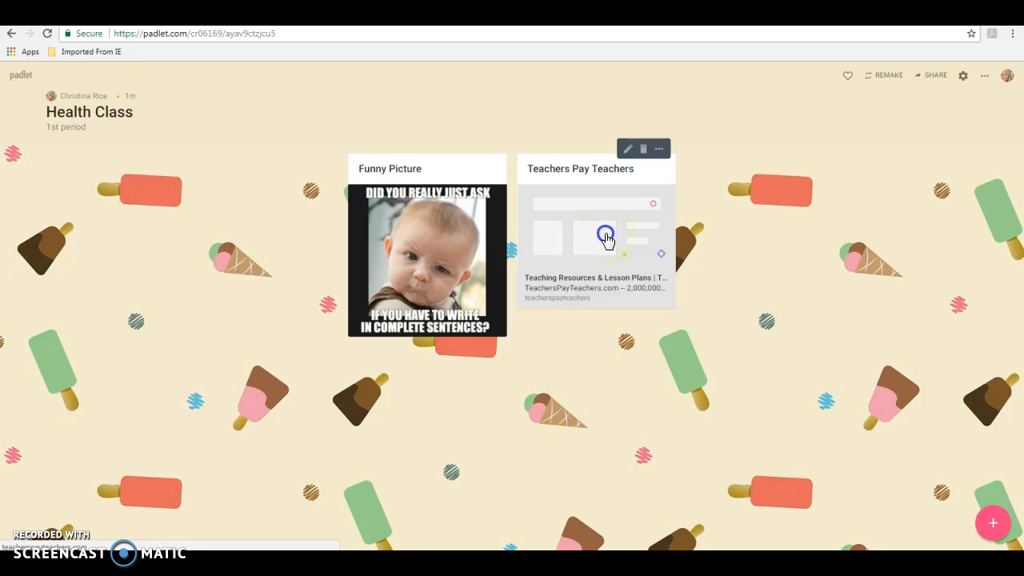
{"action": "left_click_drag", "start_coordinate": [607, 237], "coordinate": [397, 242]}
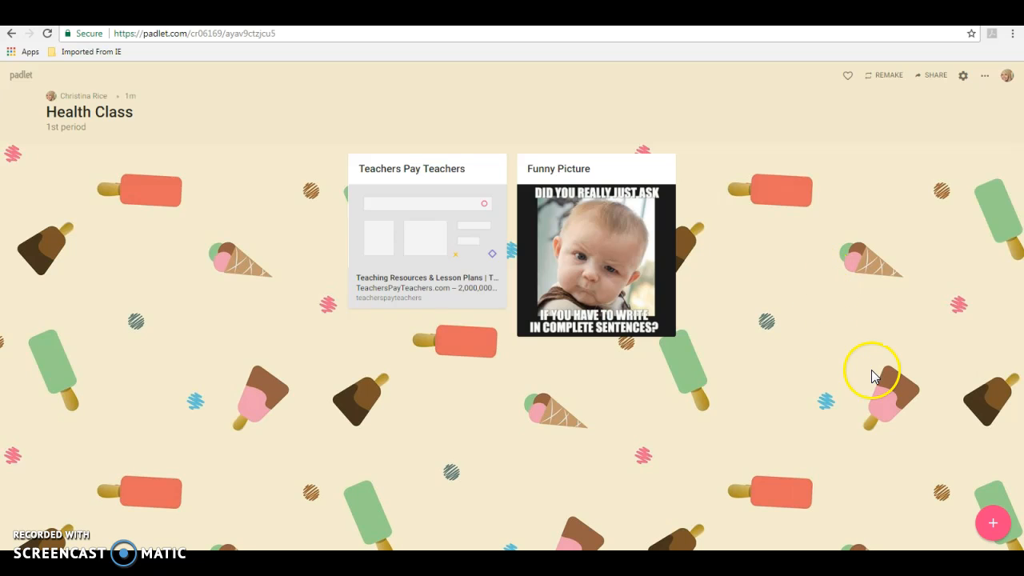
Start a new post and bring up its Google search panel.
{"action": "left_click", "coordinate": [995, 528]}
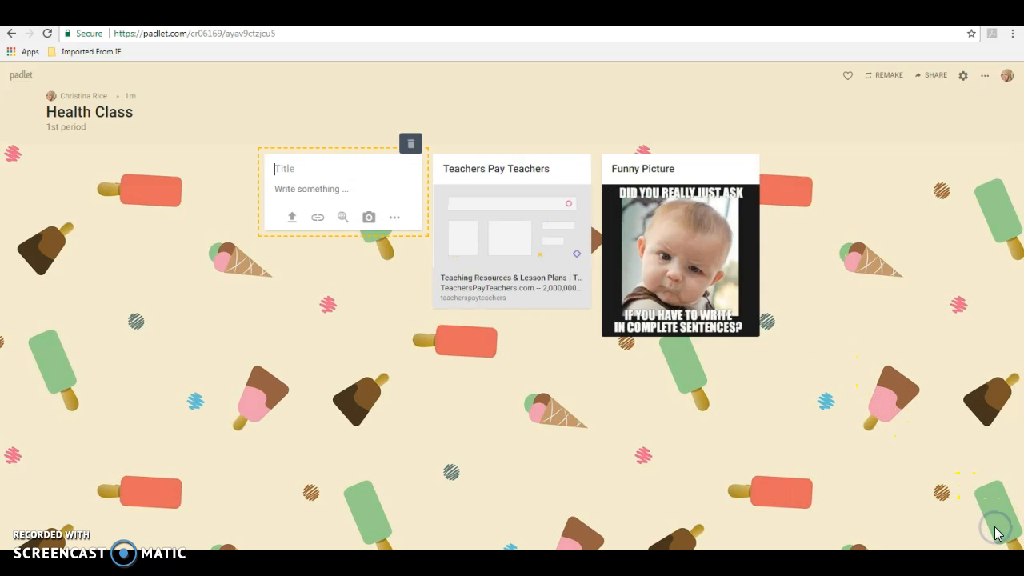
{"action": "left_click", "coordinate": [498, 453]}
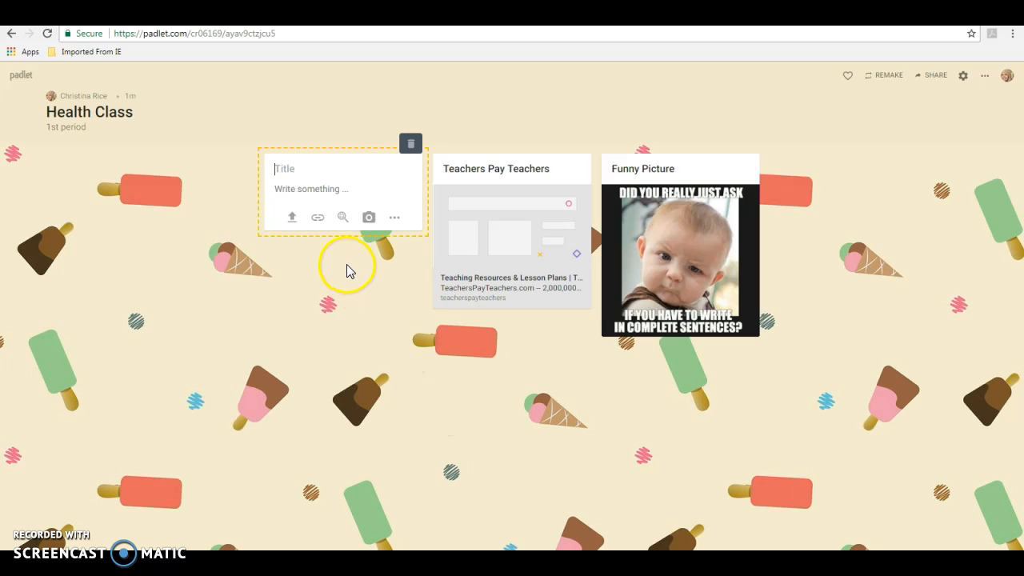
{"action": "left_click", "coordinate": [342, 219]}
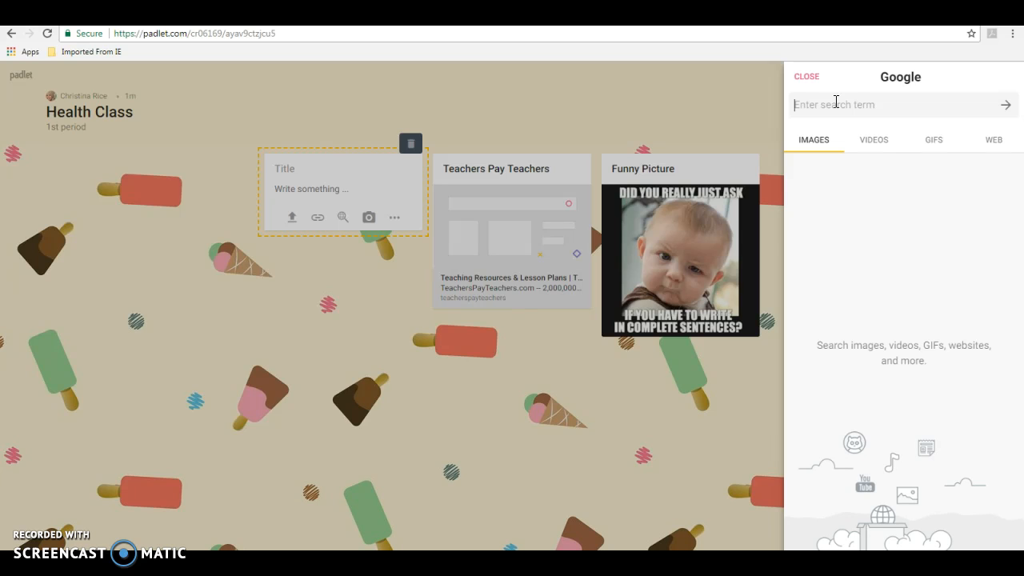
Search the web for 'kahoot' and attach the Kahoot! Learning Games link to the post.
{"action": "left_click", "coordinate": [837, 102]}
{"action": "type", "text": "kahoot"}
{"action": "key", "text": "Return"}
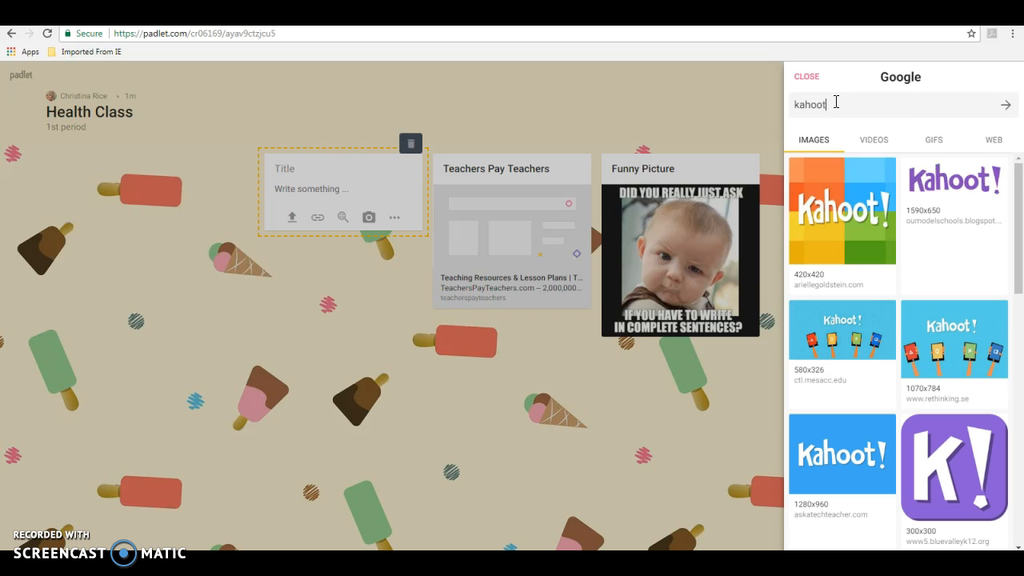
{"action": "left_click", "coordinate": [994, 141]}
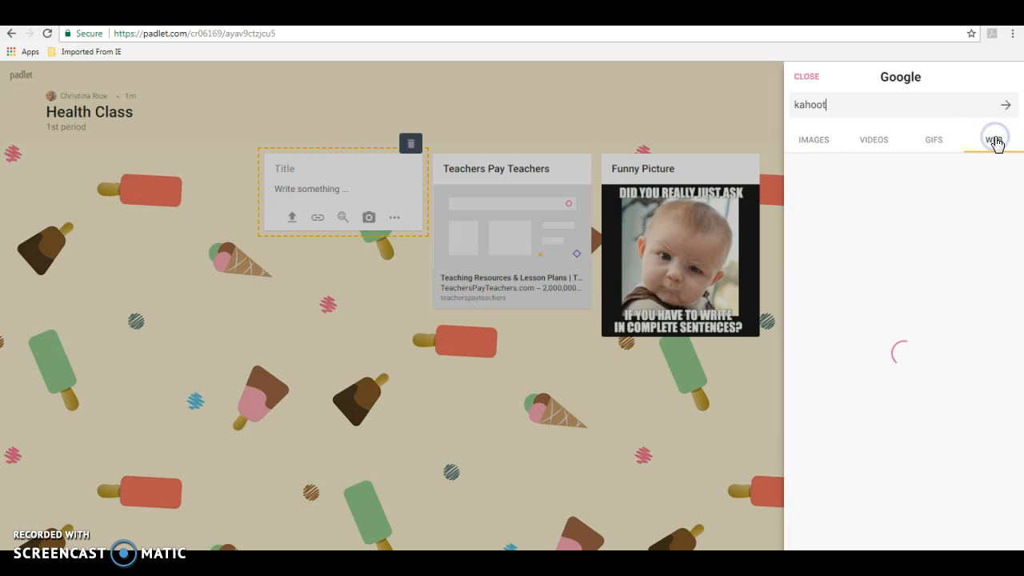
{"action": "left_click", "coordinate": [853, 181]}
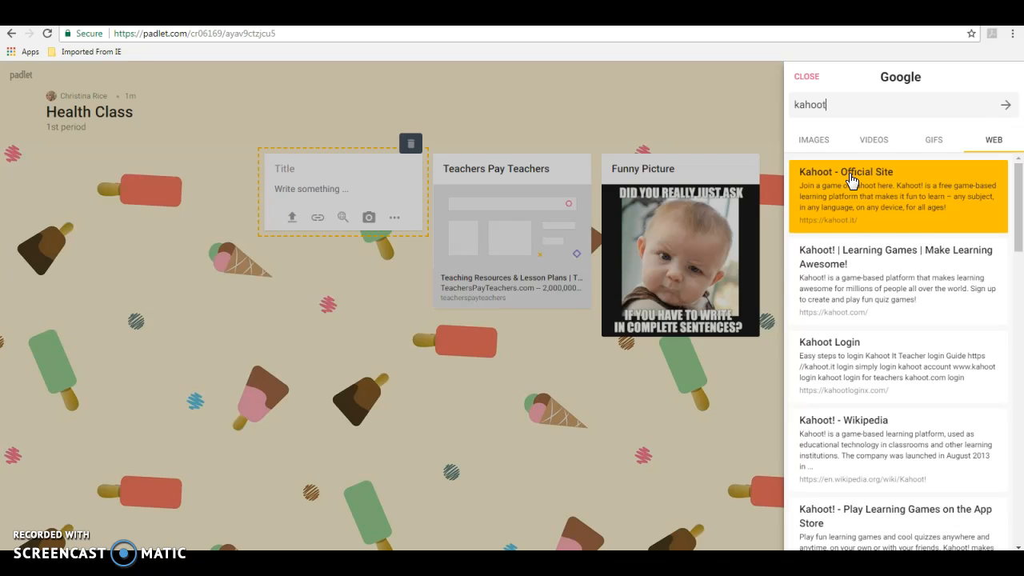
{"action": "left_click", "coordinate": [836, 258]}
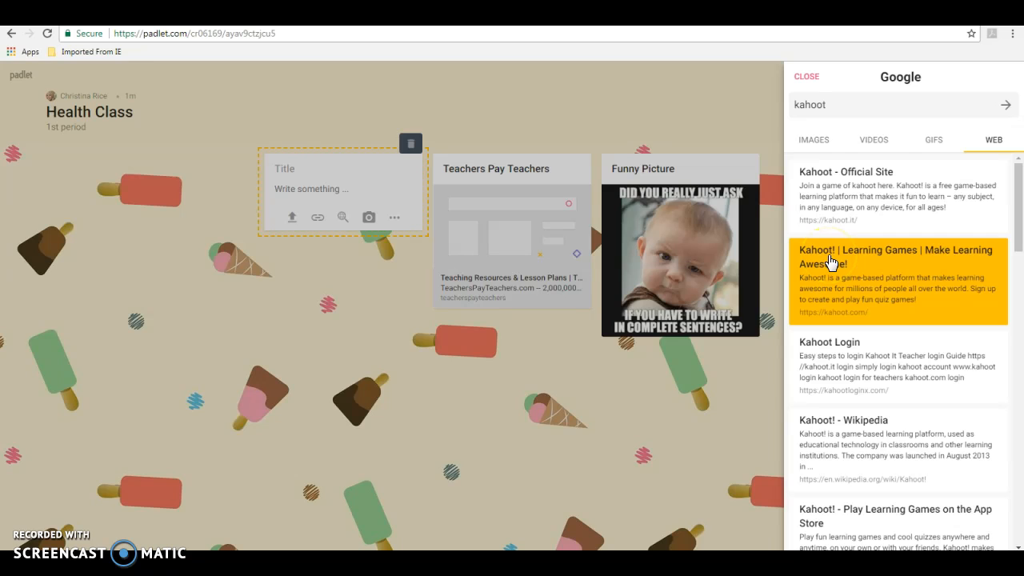
{"action": "left_click", "coordinate": [819, 258]}
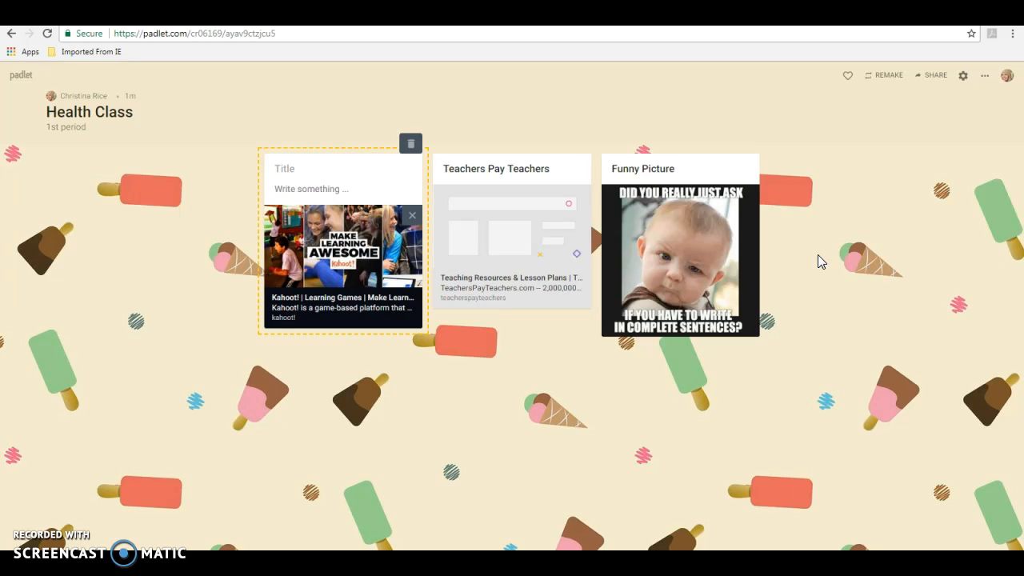
{"action": "left_click", "coordinate": [309, 163]}
{"action": "type", "text": "Kahoot"}
{"action": "key", "text": "Tab"}
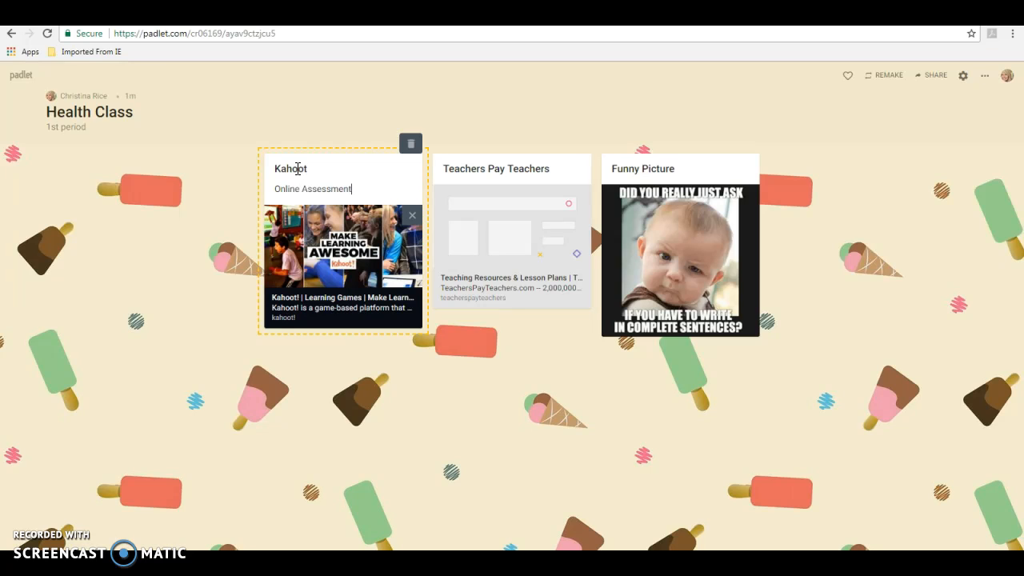
{"action": "left_click", "coordinate": [187, 306]}
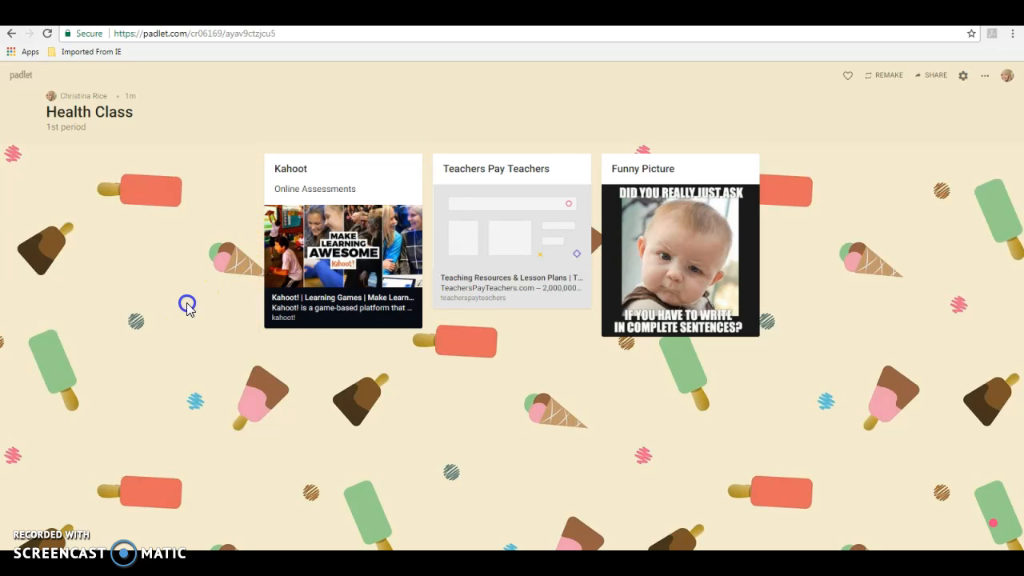
{"action": "mouse_move", "coordinate": [356, 244]}
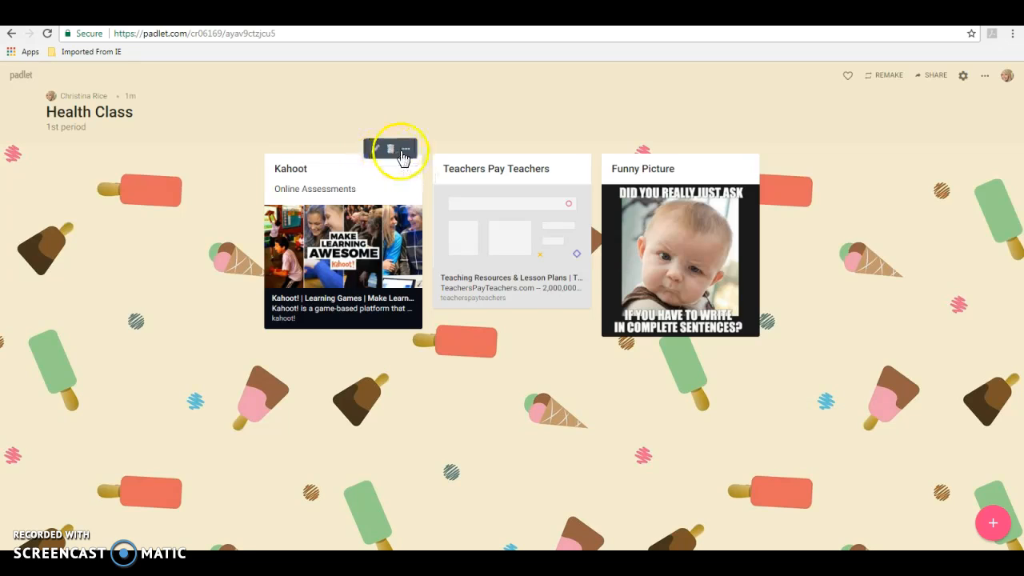
{"action": "left_click", "coordinate": [406, 151]}
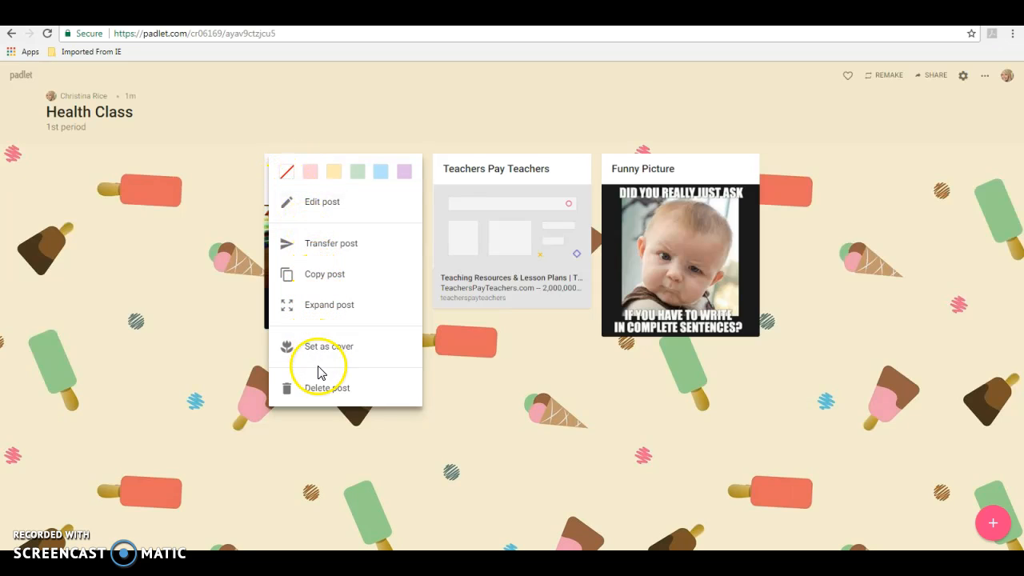
{"action": "left_click", "coordinate": [200, 300]}
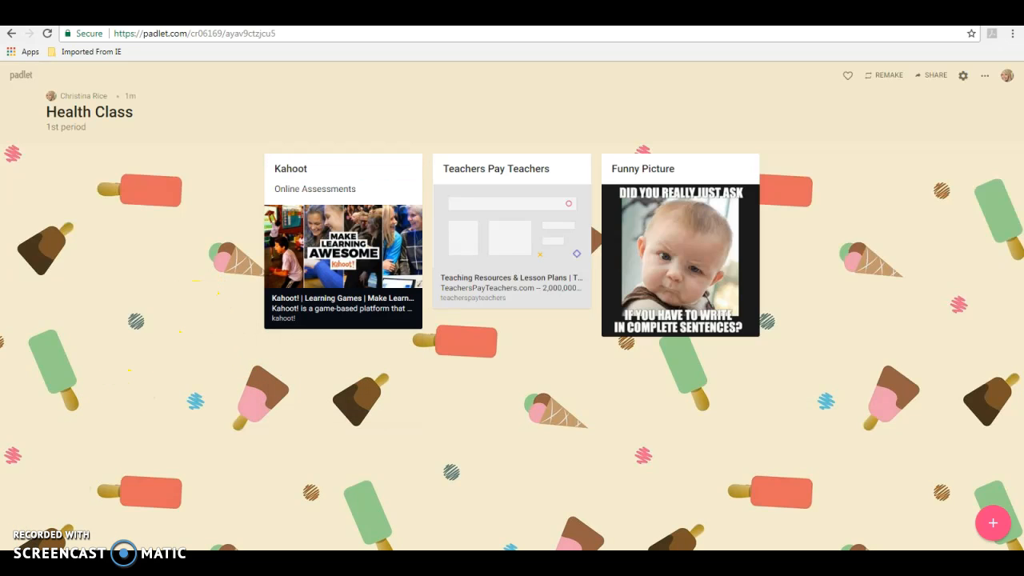
Add a new post and upload Alcohol worksheet.docx from Downloads into it.
{"action": "left_click", "coordinate": [993, 521]}
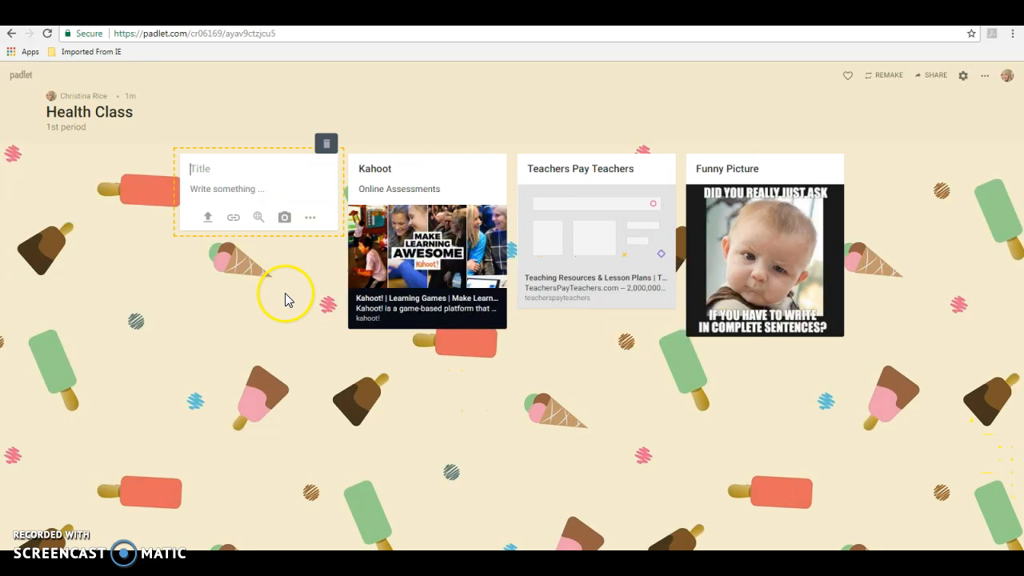
{"action": "left_click", "coordinate": [208, 218]}
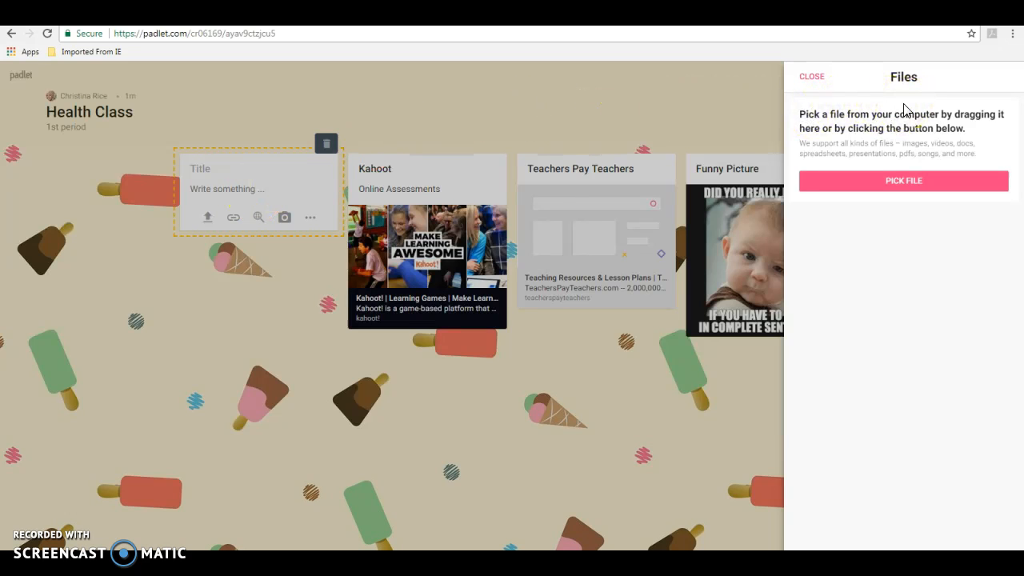
{"action": "left_click", "coordinate": [901, 183]}
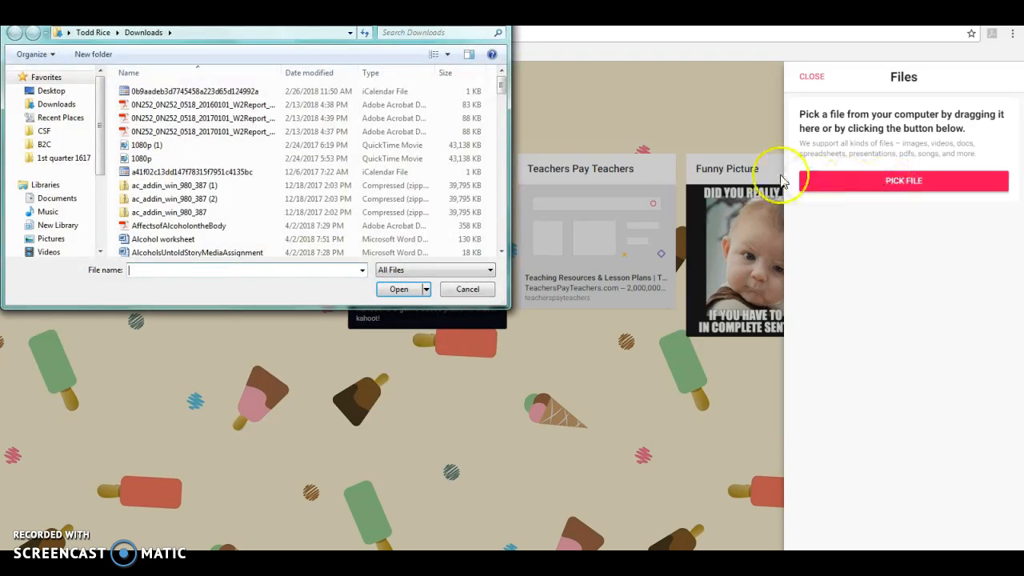
{"action": "left_click_drag", "start_coordinate": [501, 85], "coordinate": [501, 98]}
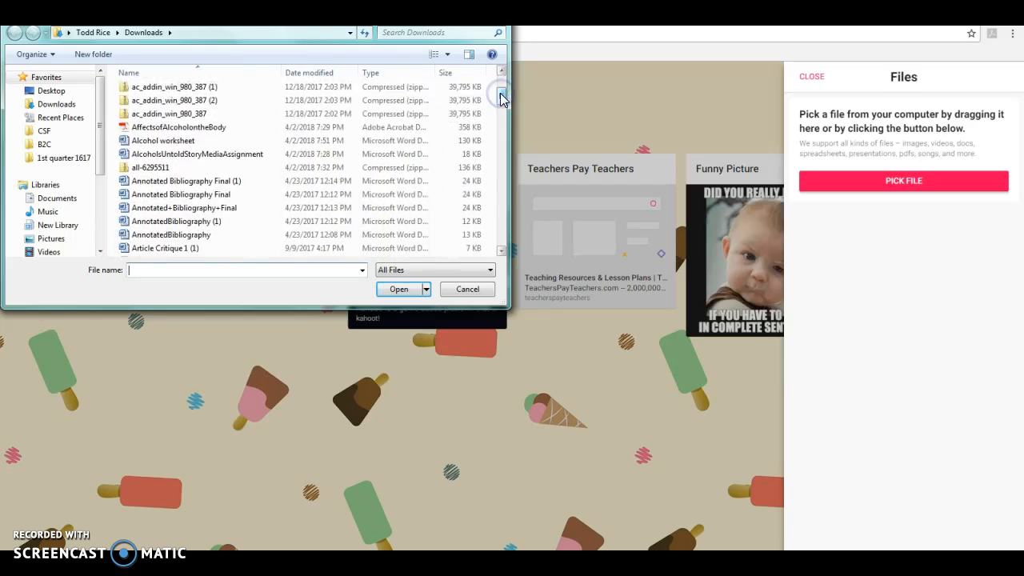
{"action": "left_click", "coordinate": [175, 144]}
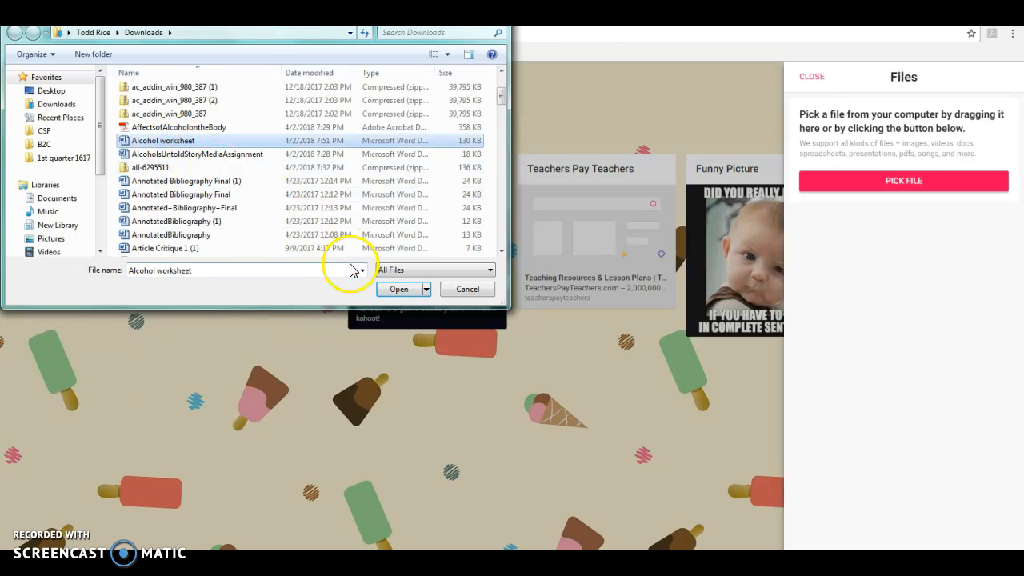
{"action": "left_click", "coordinate": [400, 291]}
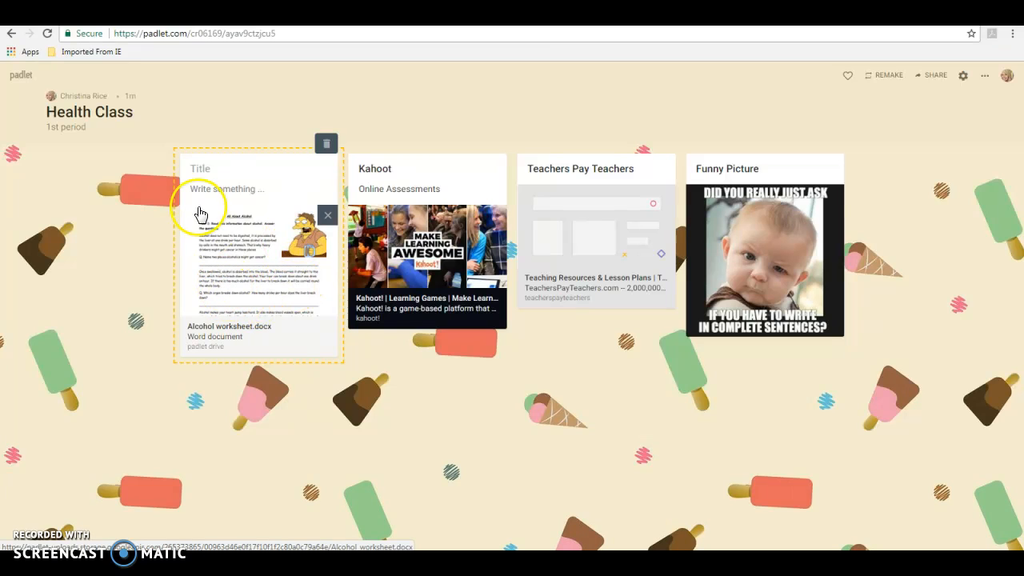
Title the worksheet post 'Health Worksheet' with description 'Chapter 15', then add a blank post.
{"action": "left_click", "coordinate": [202, 167]}
{"action": "type", "text": "Health Worksheet"}
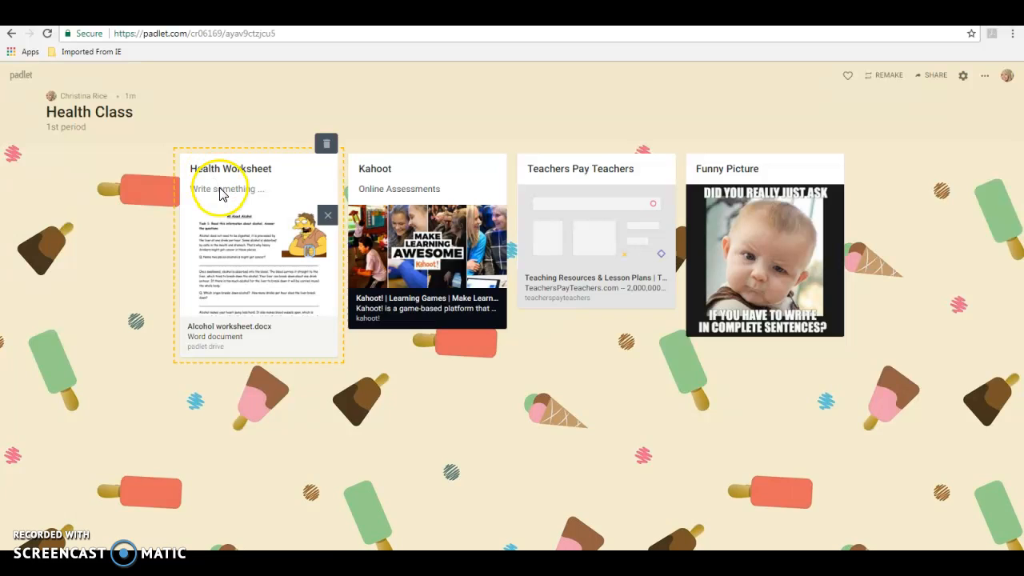
{"action": "left_click", "coordinate": [210, 192]}
{"action": "type", "text": "Chapter 15"}
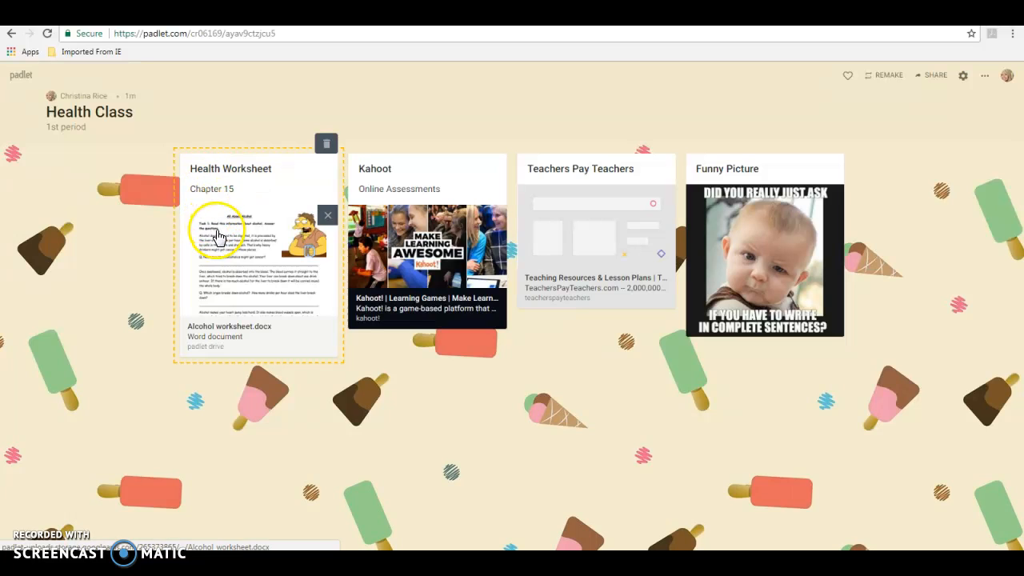
{"action": "left_click", "coordinate": [108, 285]}
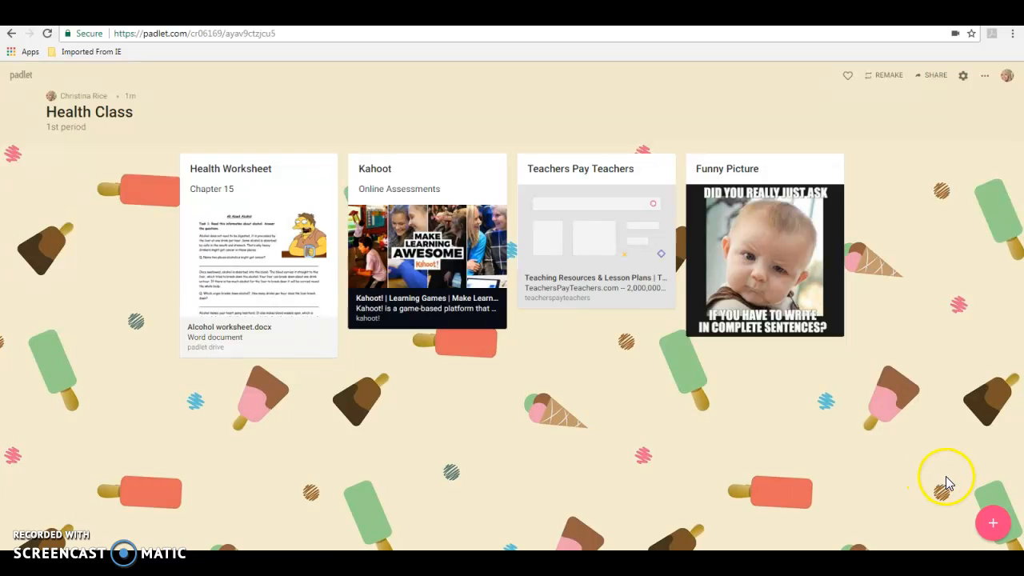
{"action": "left_click", "coordinate": [996, 526]}
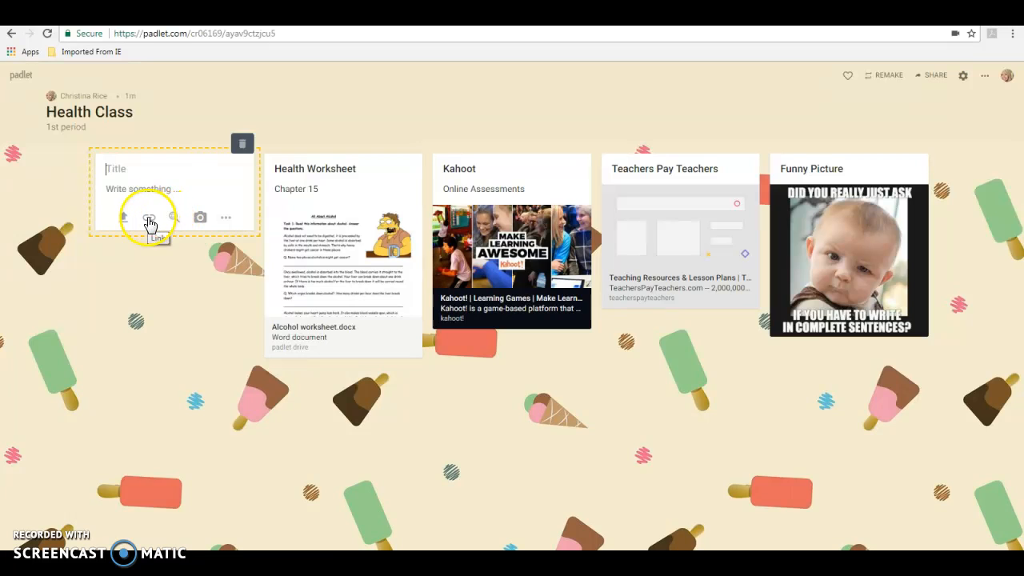
Browse the new post's extra attachment options and choose Snap for a webcam photo.
{"action": "left_click", "coordinate": [225, 220]}
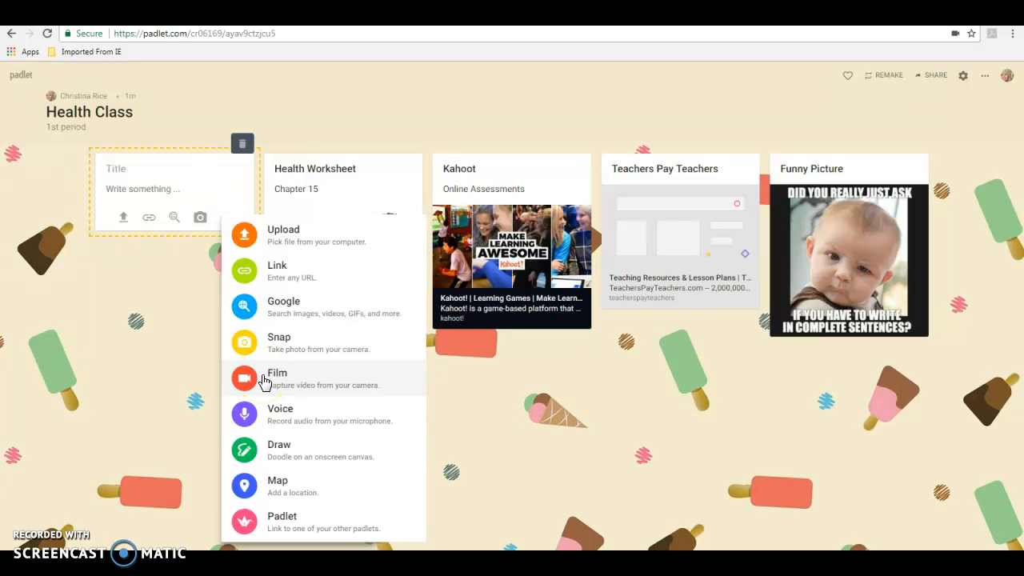
{"action": "left_click", "coordinate": [272, 413]}
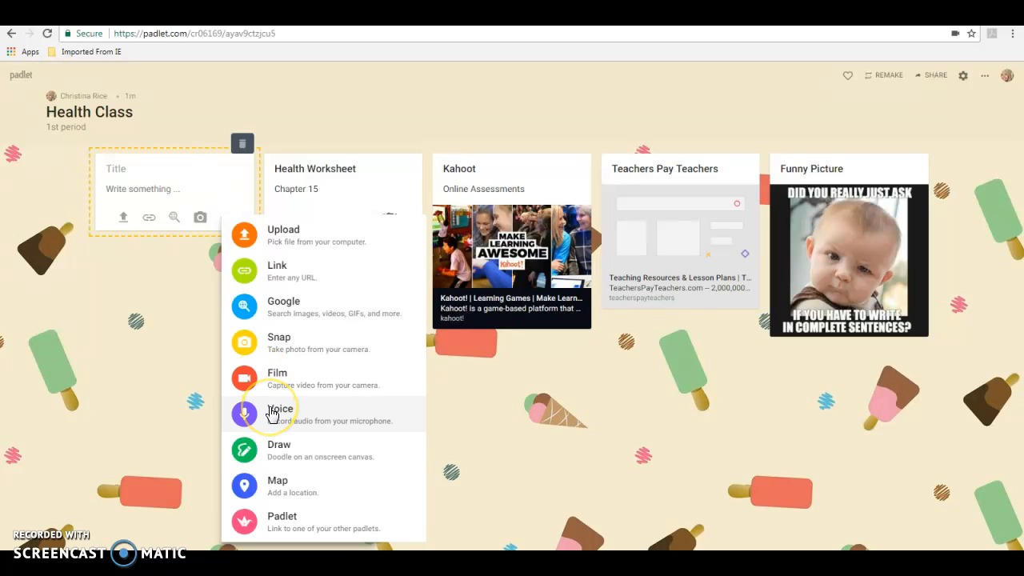
{"action": "left_click", "coordinate": [275, 450]}
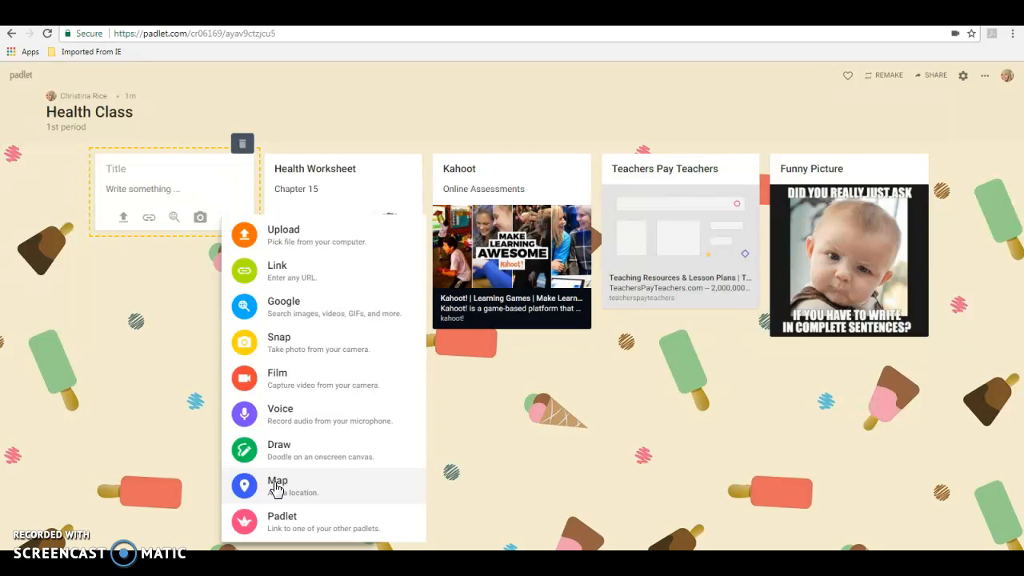
{"action": "left_click", "coordinate": [274, 526]}
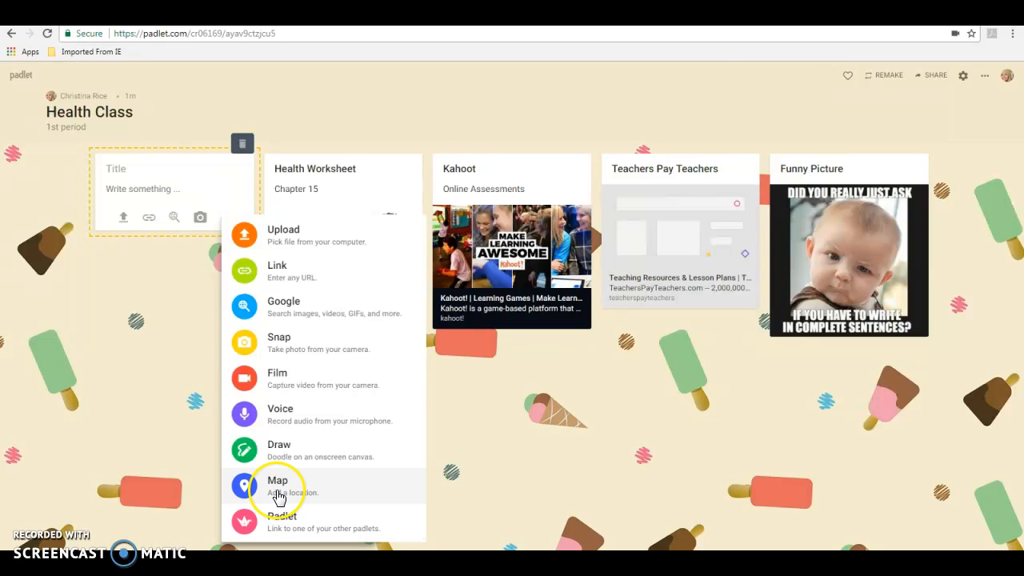
{"action": "left_click", "coordinate": [287, 350]}
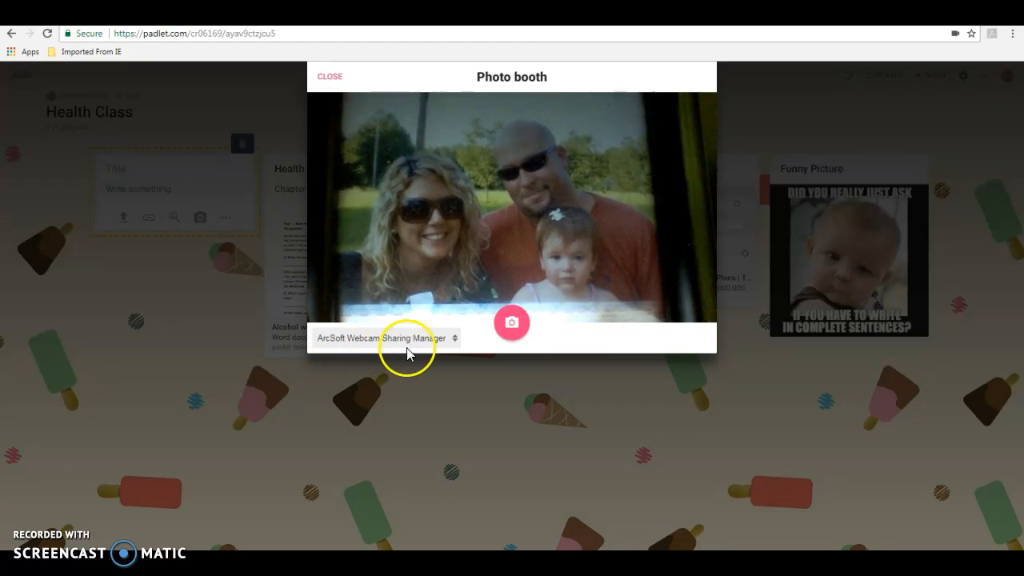
Capture and save a webcam photo, titling the post 'Picture of me'.
{"action": "left_click", "coordinate": [511, 325]}
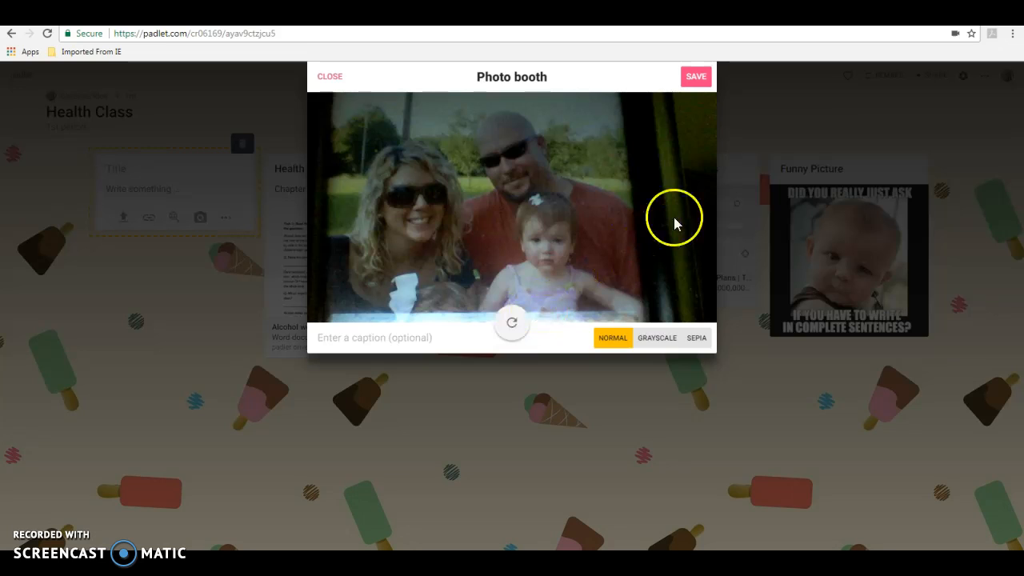
{"action": "left_click", "coordinate": [698, 78]}
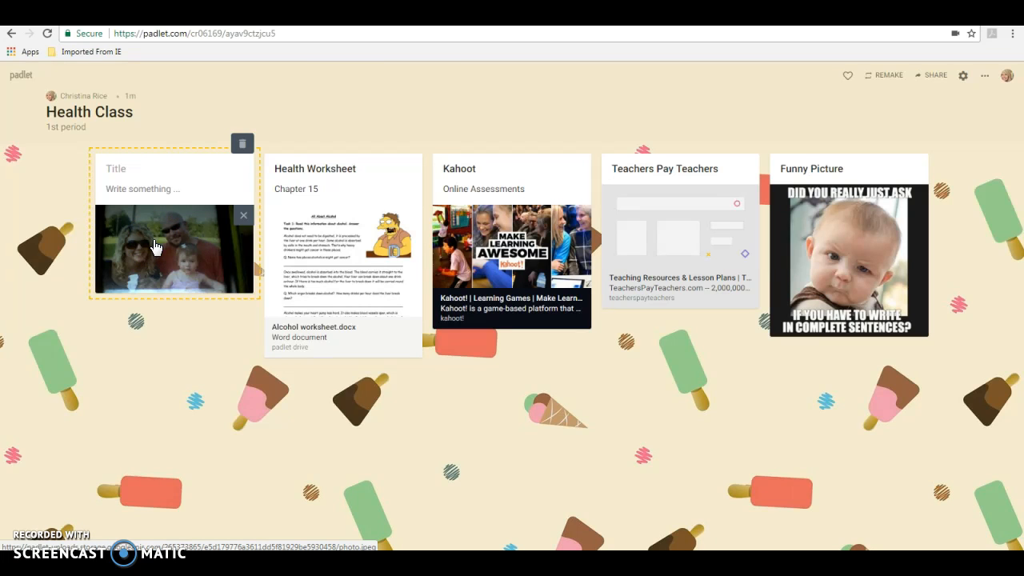
{"action": "left_click", "coordinate": [111, 172]}
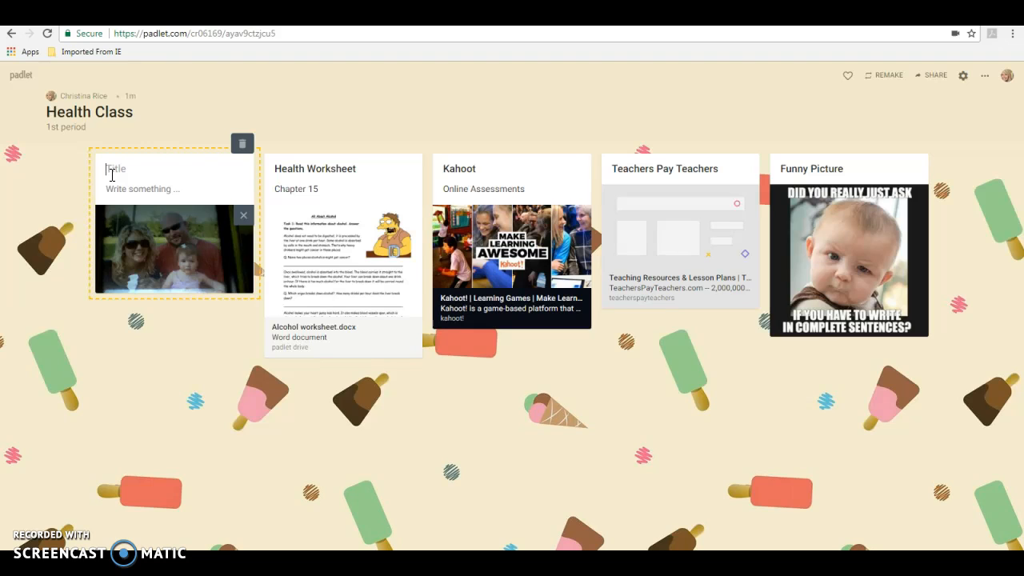
{"action": "type", "text": "Picture of me"}
{"action": "left_click", "coordinate": [223, 367]}
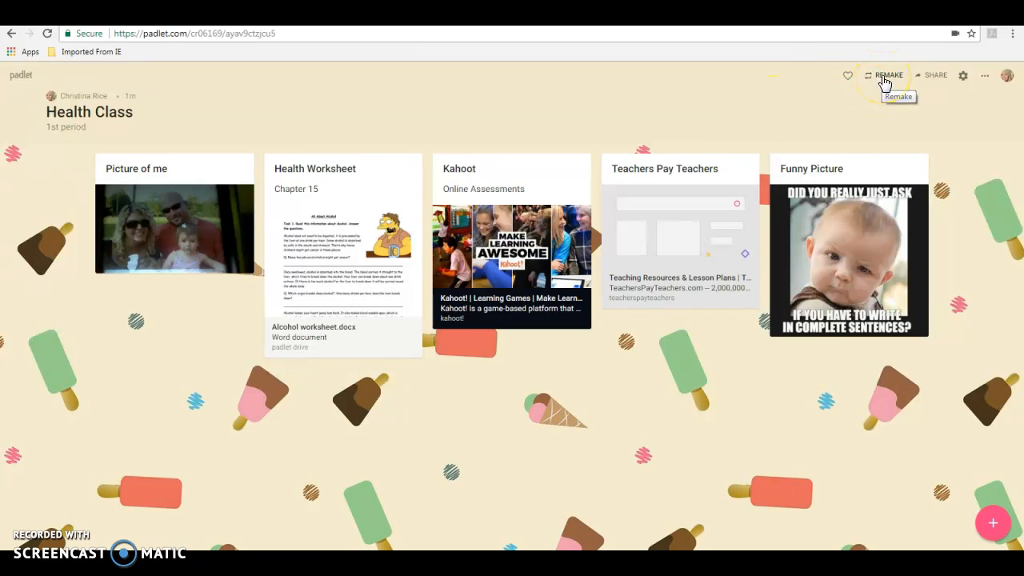
Check the Share panel and options menu, then log out of the Padlet account.
{"action": "left_click", "coordinate": [930, 77]}
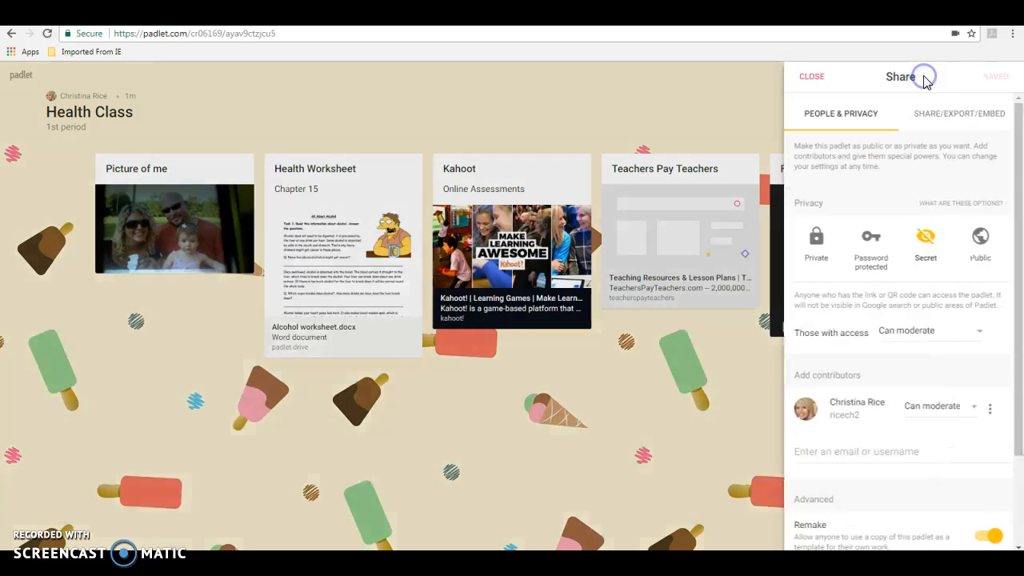
{"action": "left_click", "coordinate": [812, 76]}
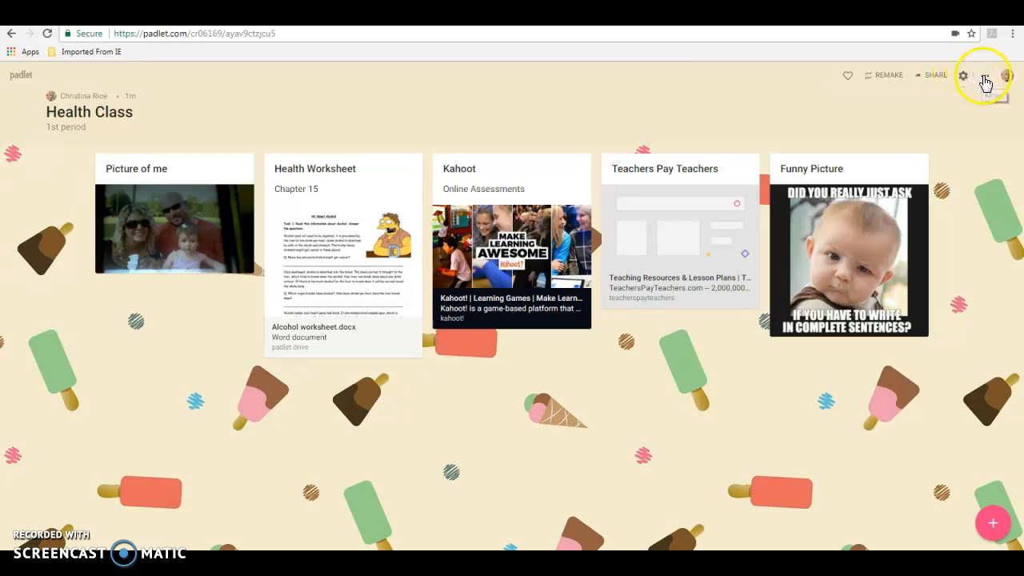
{"action": "left_click", "coordinate": [985, 77]}
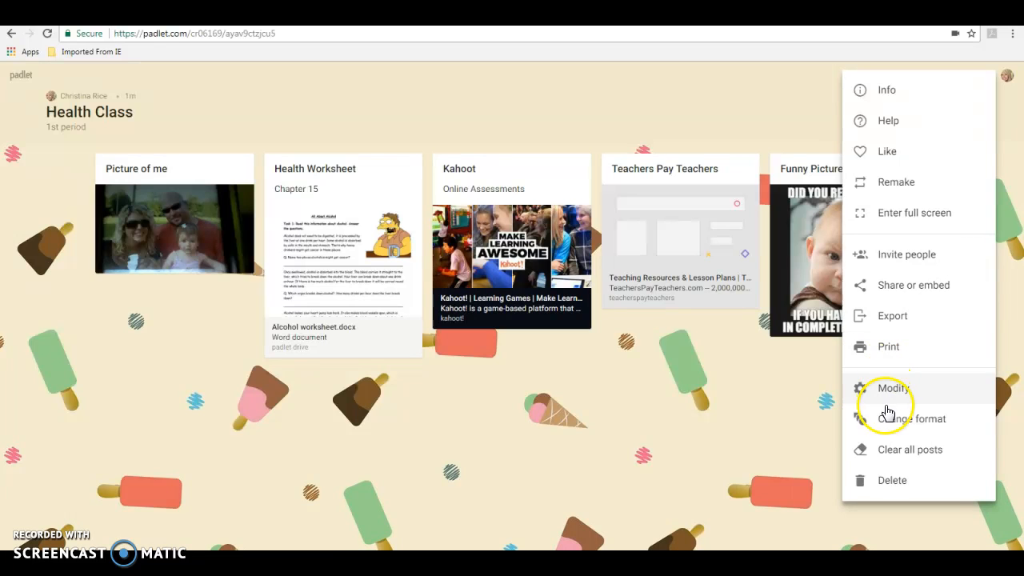
{"action": "left_click", "coordinate": [771, 78]}
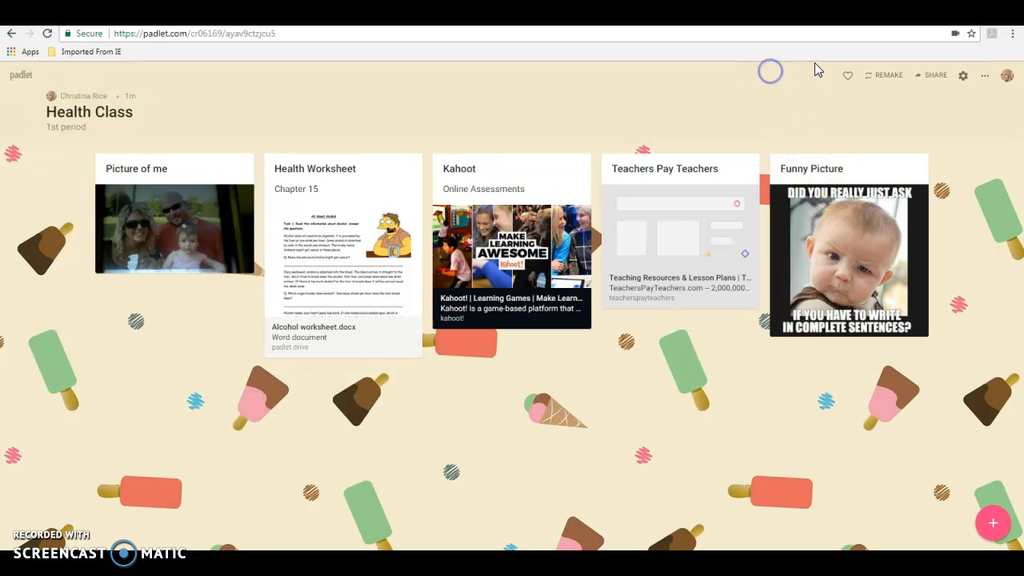
{"action": "left_click", "coordinate": [1008, 78]}
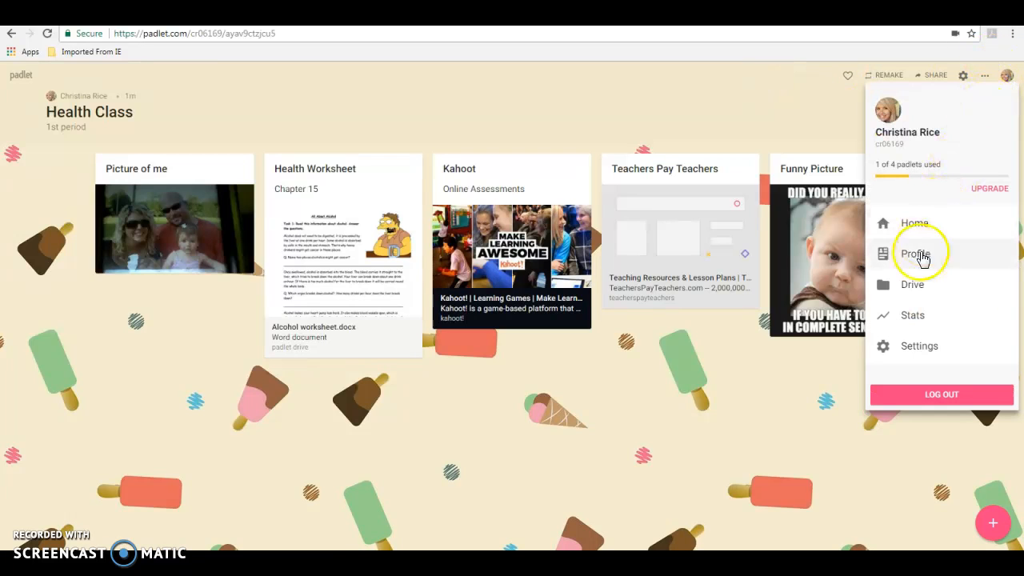
{"action": "left_click", "coordinate": [938, 397]}
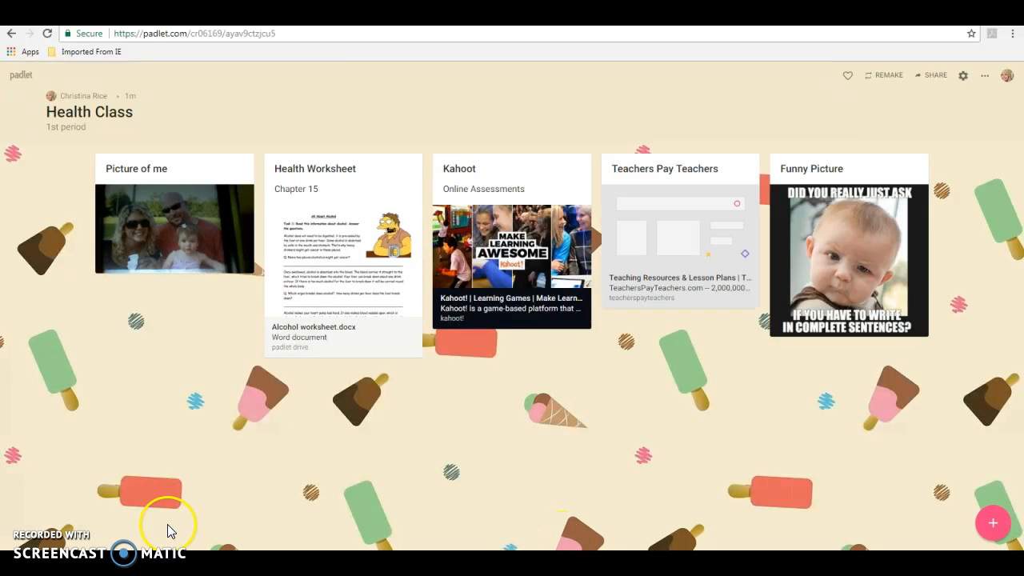